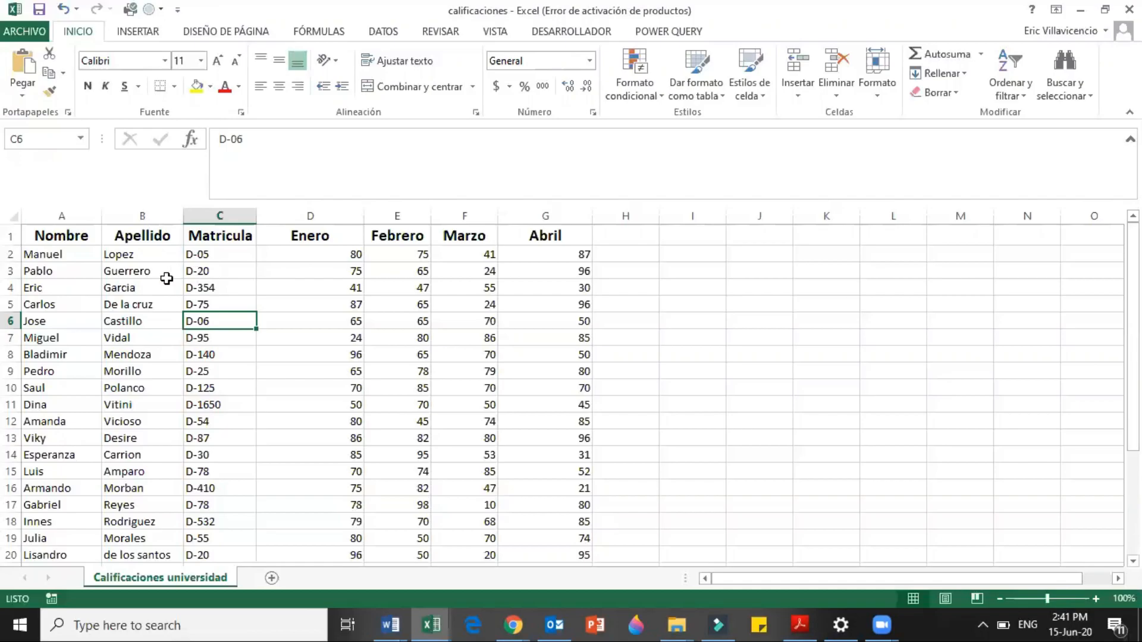
Select the row 3 record cell by cell from Nombre through Abril, and shorten the selection to end at Marzo.
click(78, 273)
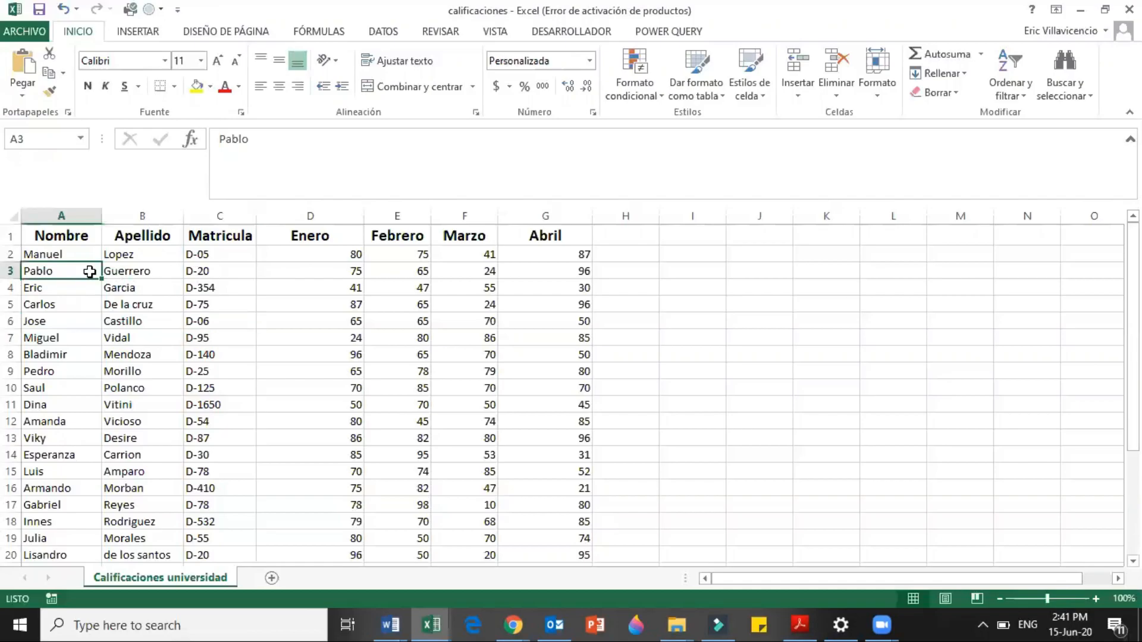
key(shift+Right)
key(shift+Right)
key(shift+Right)
key(shift+Right)
key(shift+Right)
key(shift+Right)
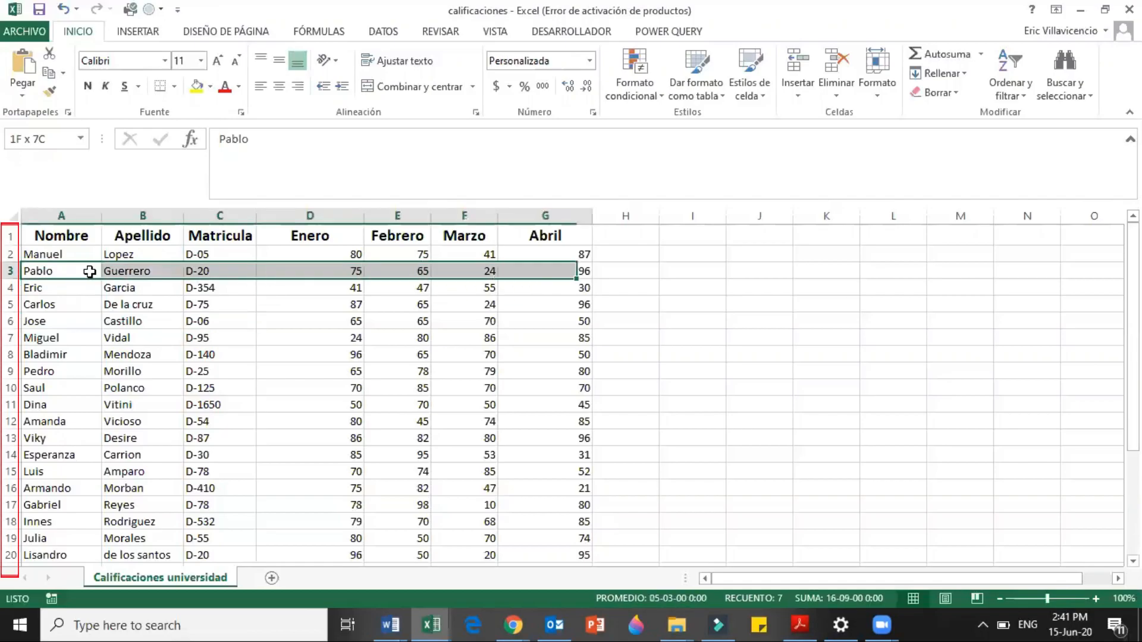
key(shift+Right)
key(shift+Right)
key(shift+Left)
key(shift+Left)
key(shift+Left)
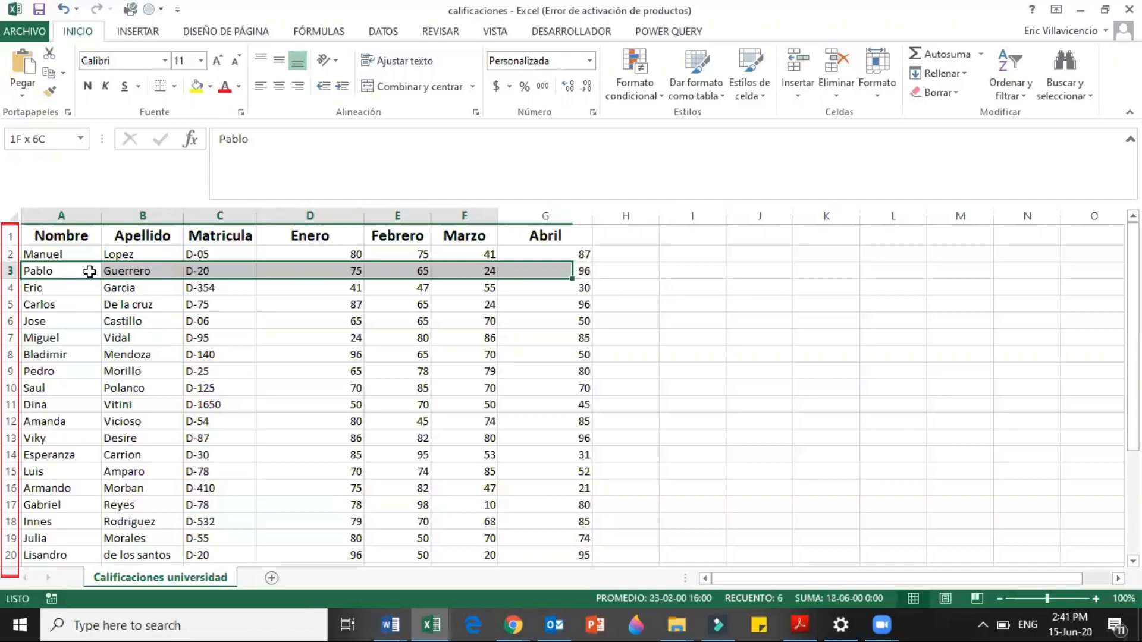
Select the Apellido and Matricula cells in row 4, finishing with only C4 selected.
click(124, 287)
drag(125, 287, 211, 287)
click(232, 289)
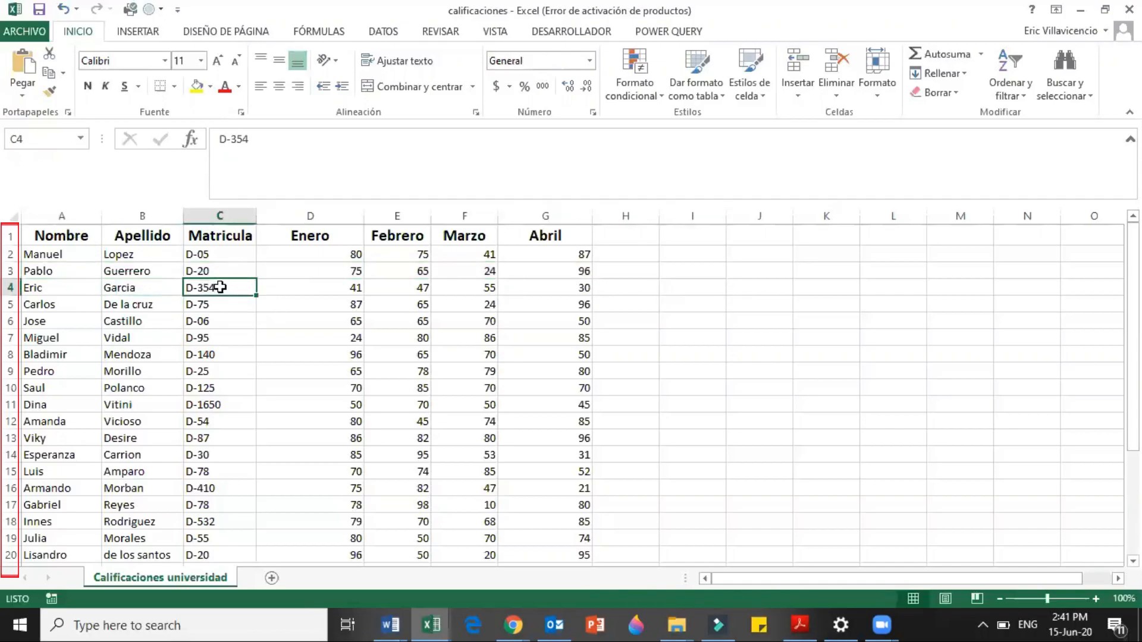
Select the entire rows 3, 4 and 5 one after another, finishing with only cell C4 selected.
click(11, 271)
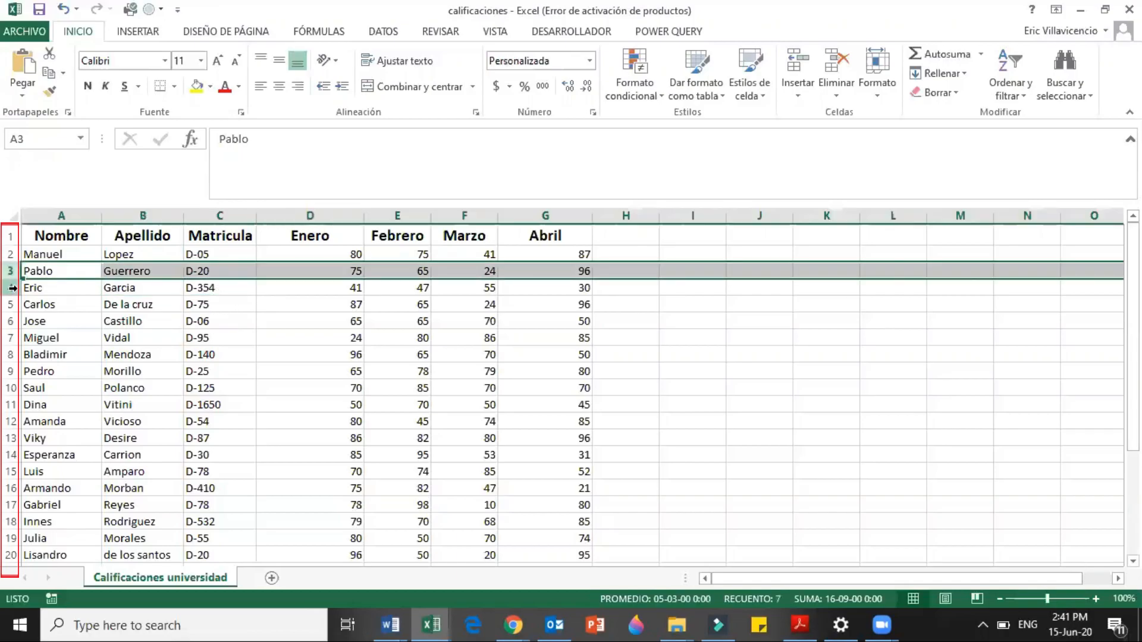
click(12, 288)
click(116, 308)
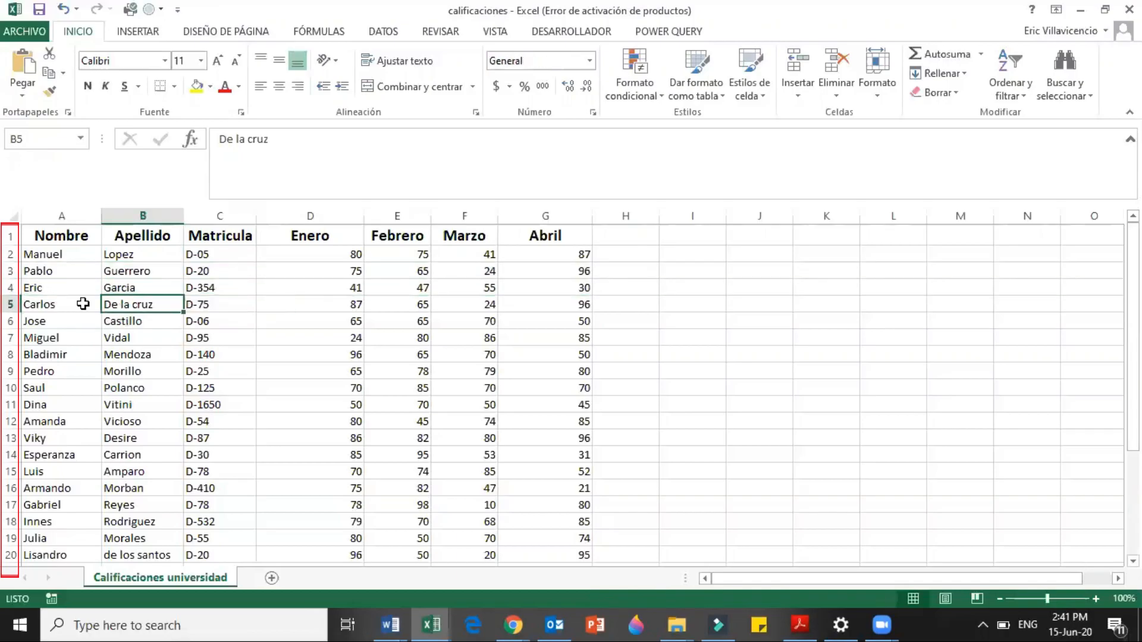
click(10, 270)
click(11, 287)
click(11, 304)
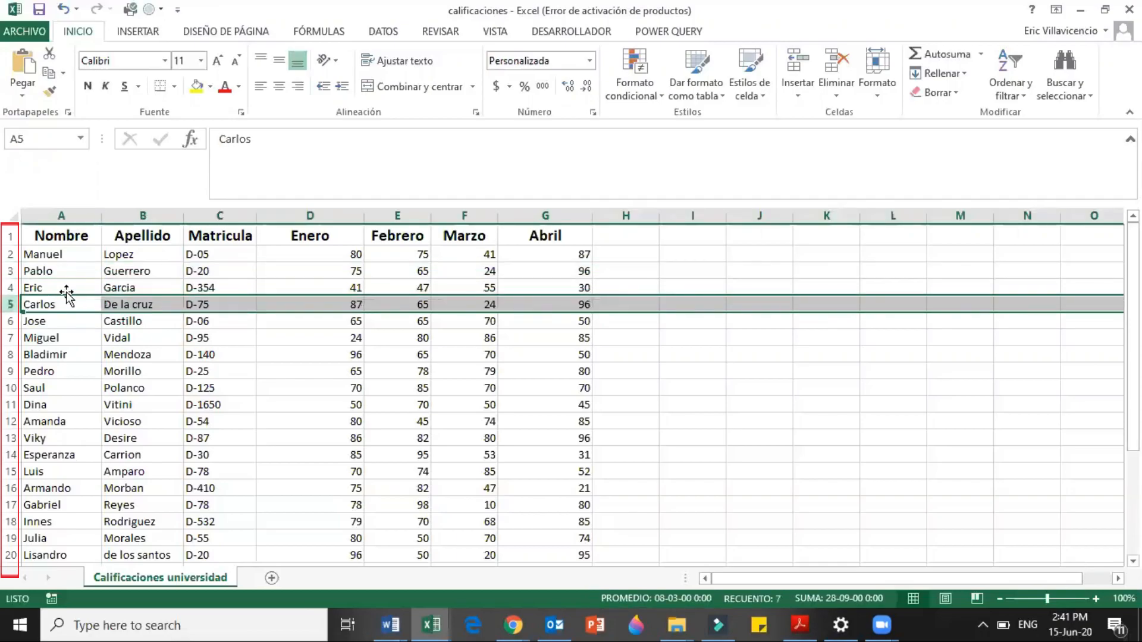
click(200, 290)
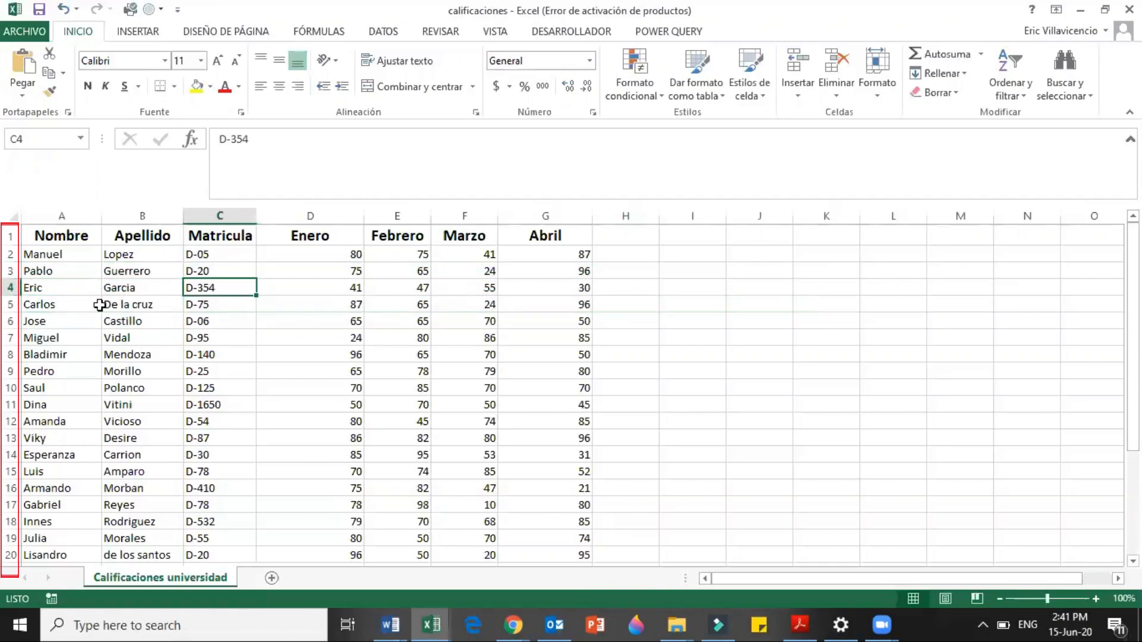
Select the entire Apellido column, and extend a selection down the Matricula column from its header to row 18.
click(147, 214)
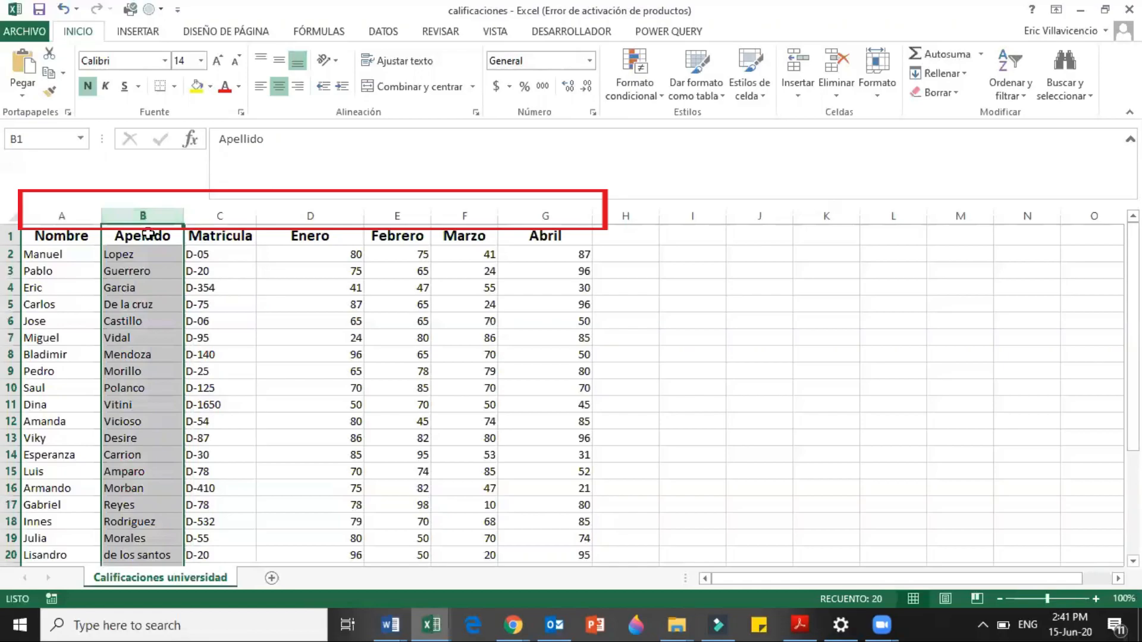
key(Right)
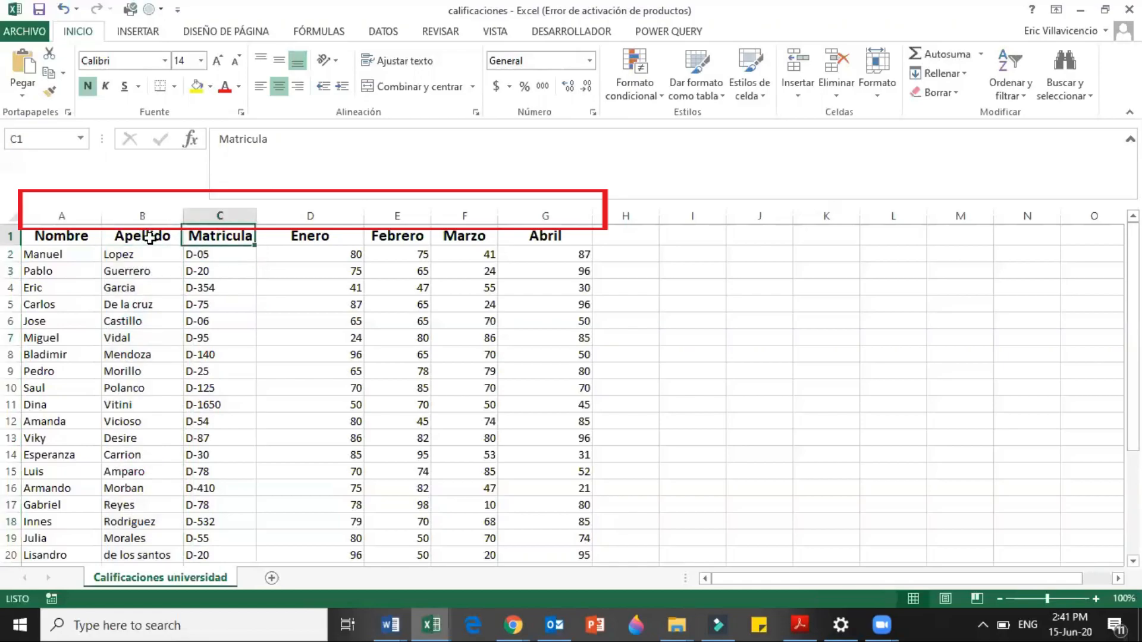
key(shift+Down)
key(shift+Down)
key(shift+Down)
key(shift+Down)
key(shift+Down)
key(shift+Down)
key(shift+Down)
key(shift+Down)
key(shift+Down)
key(shift+Down)
key(shift+Down)
key(shift+Down)
key(shift+Down)
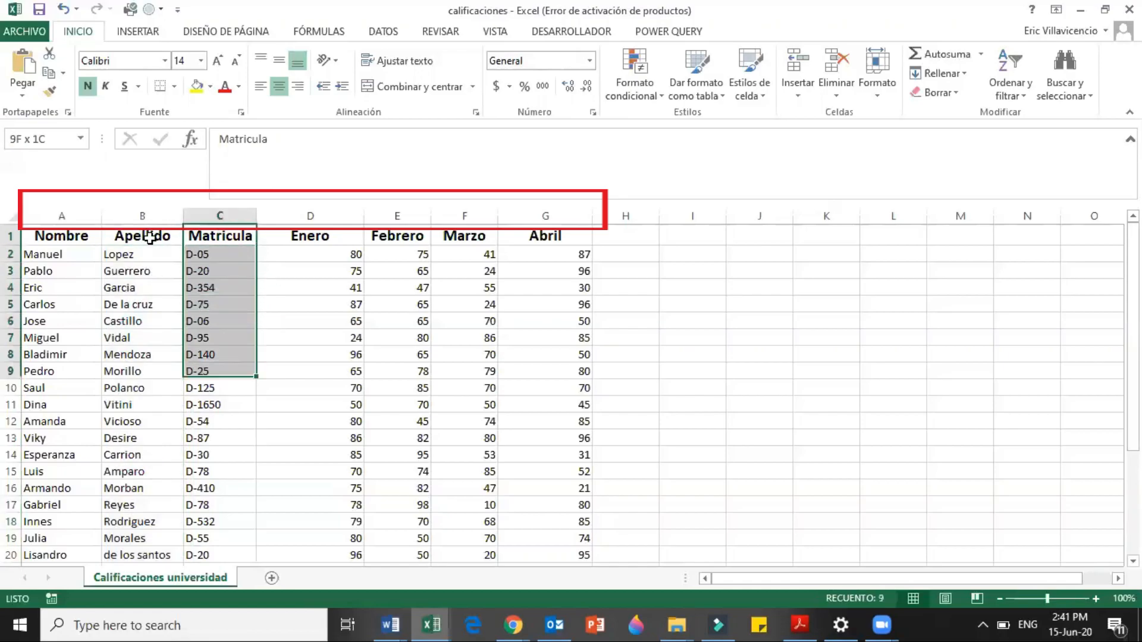
key(shift+Down)
key(shift+Down)
key(shift+Down)
key(shift+Down)
key(shift+Down)
key(shift+Down)
key(shift+Down)
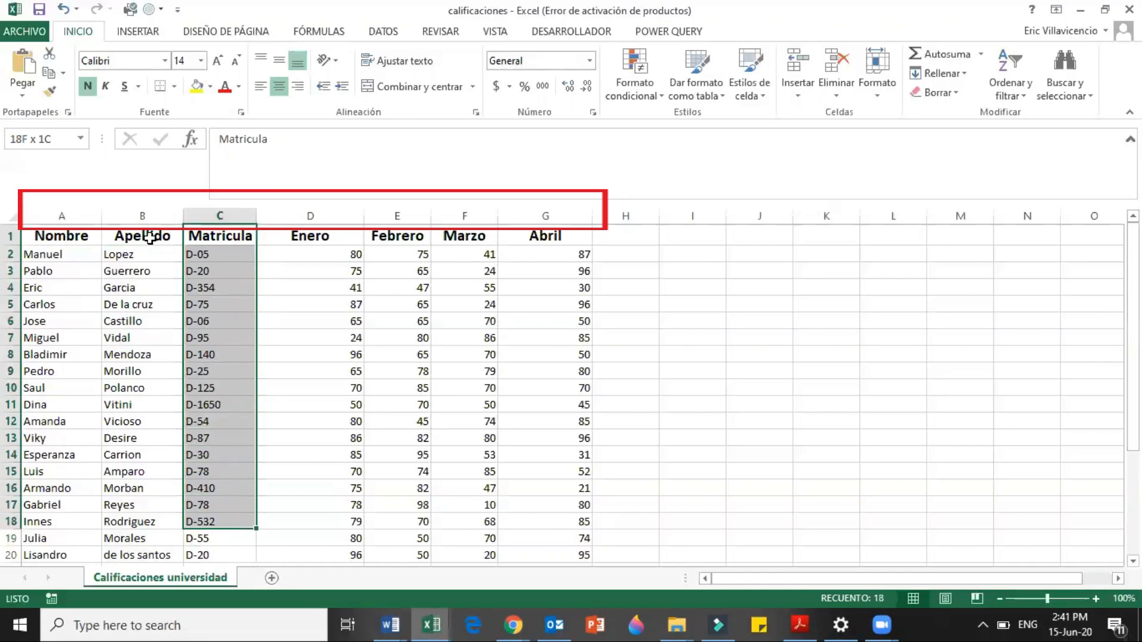
key(Up)
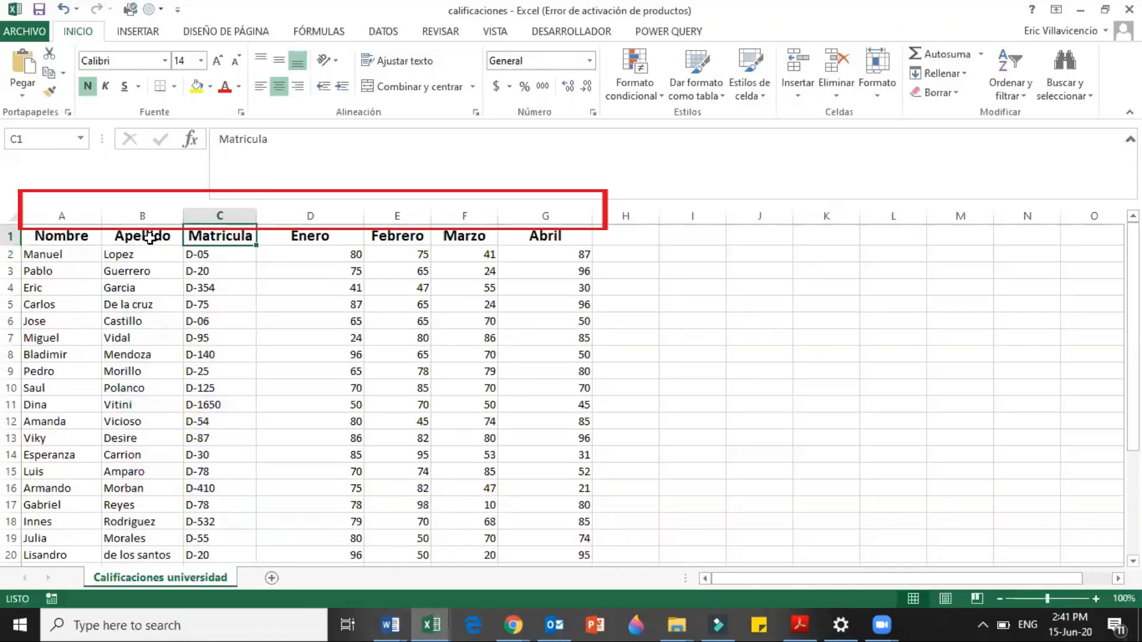
Select the Matricula column from its header to the last filled cell, and move to cell D3.
key(ctrl+shift+Down)
key(Up)
key(Down)
key(Down)
key(Right)
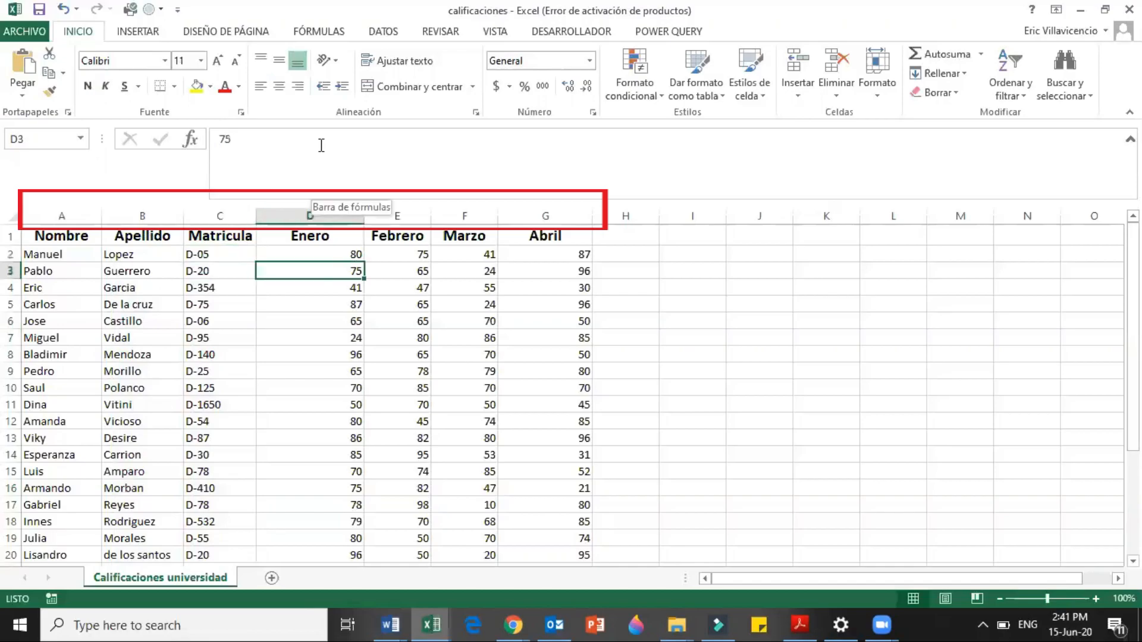
Select the cell range C3:F8, spanning Matricula to Marzo, and finish with only cell D4 selected.
key(Down)
key(Up)
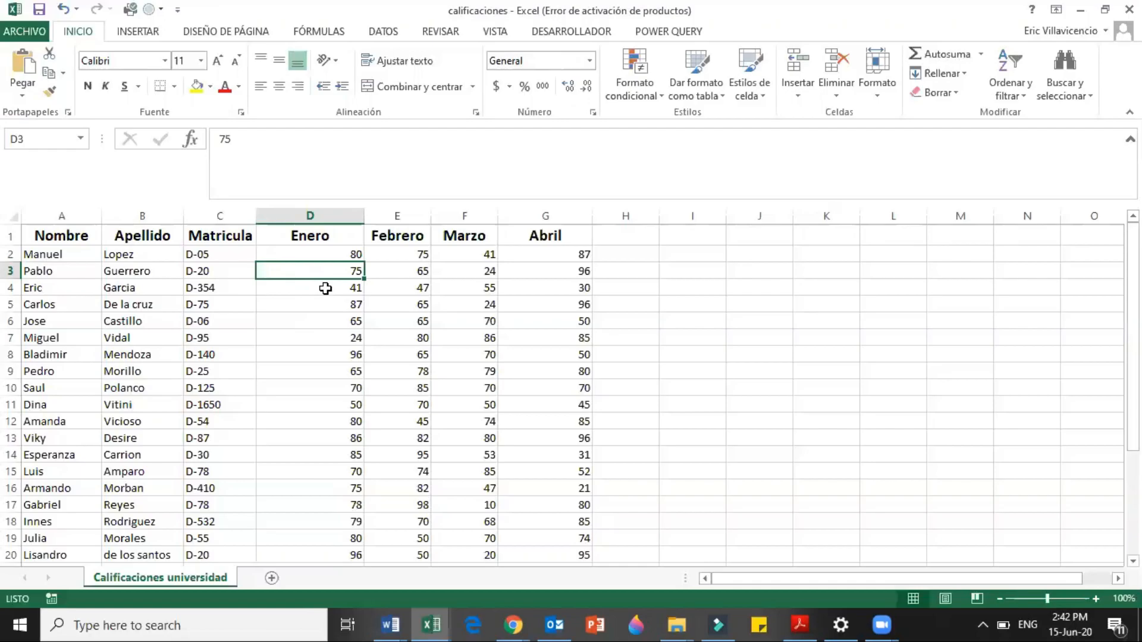
drag(206, 269, 449, 351)
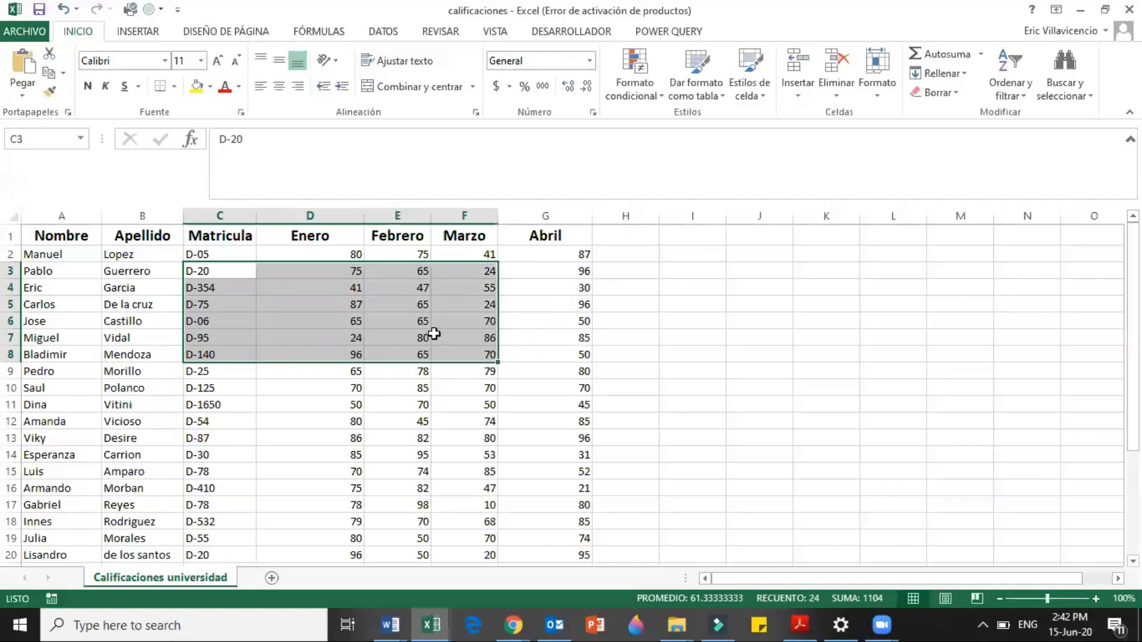
click(310, 291)
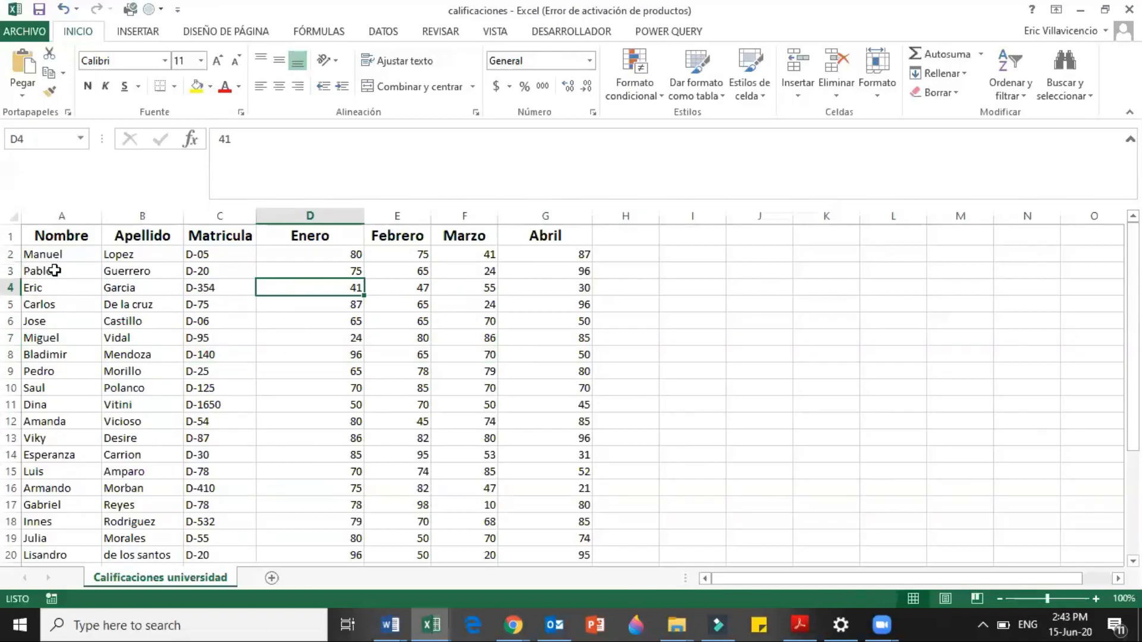
Select the entire rows 3, 4, 5 and 6 one at a time.
click(11, 273)
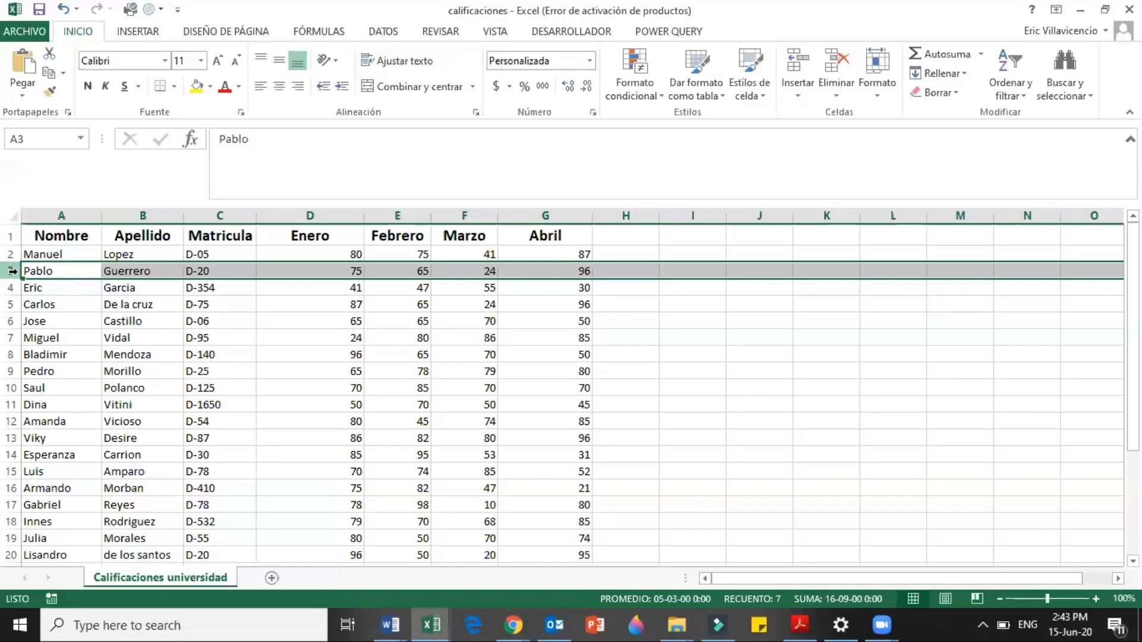
click(12, 287)
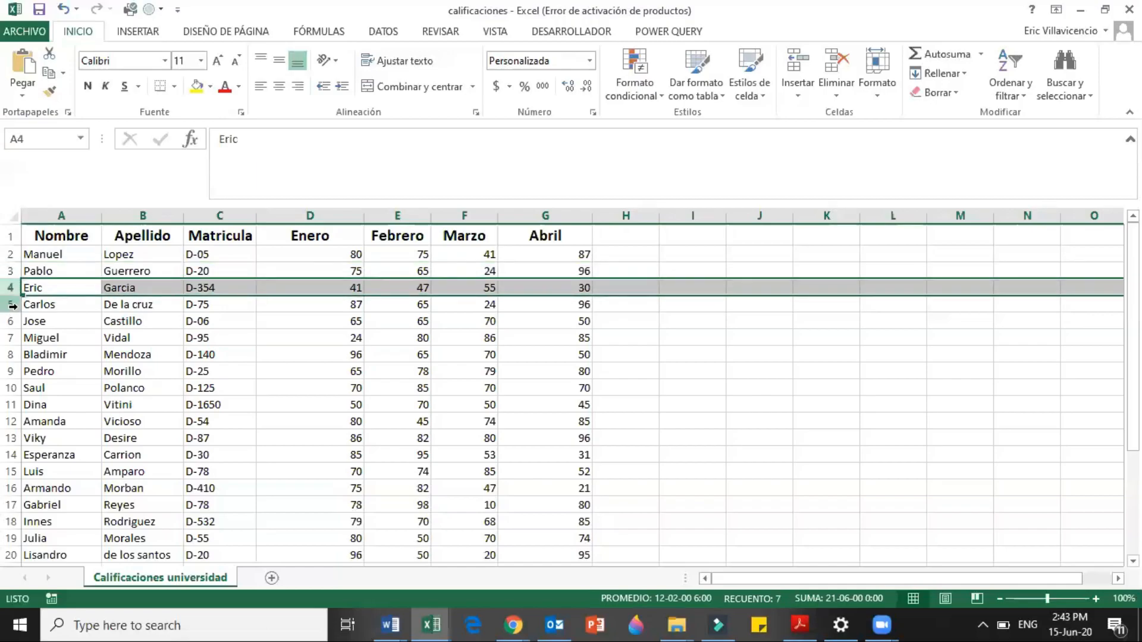
click(11, 305)
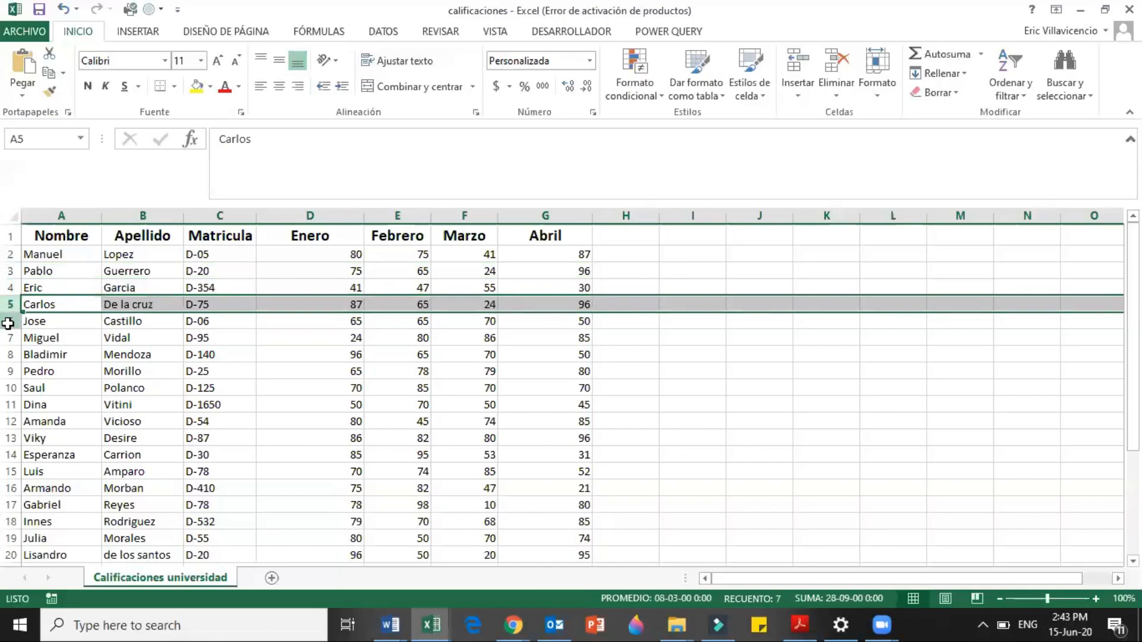
click(8, 324)
Select the row 4 cells from Matricula to Abril, and select them again starting from Apellido.
click(226, 304)
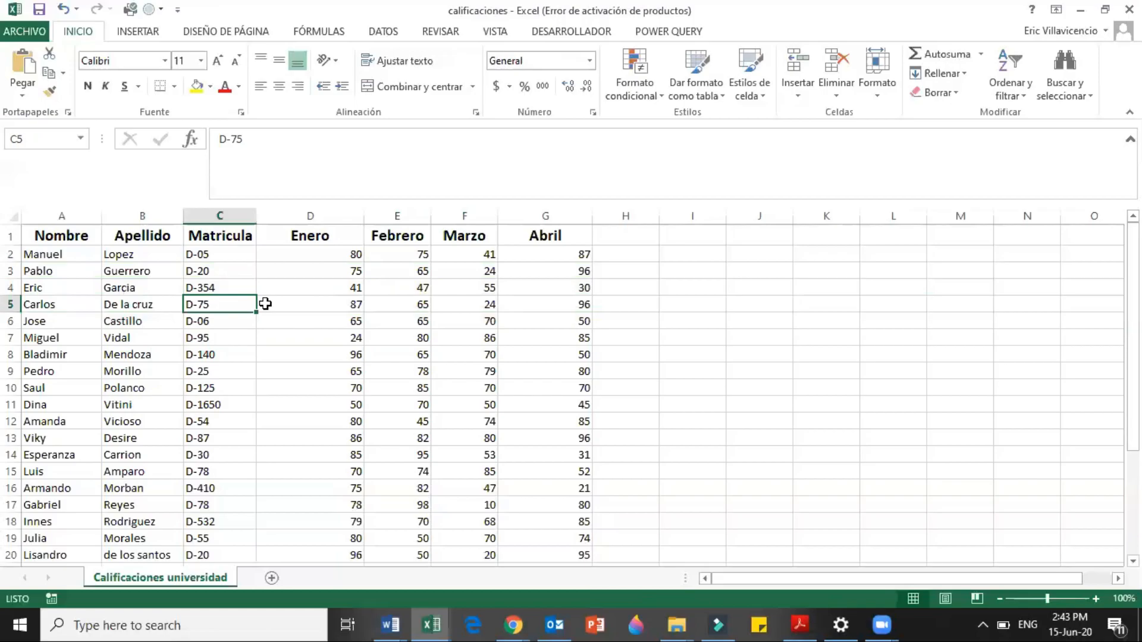
drag(211, 288, 544, 293)
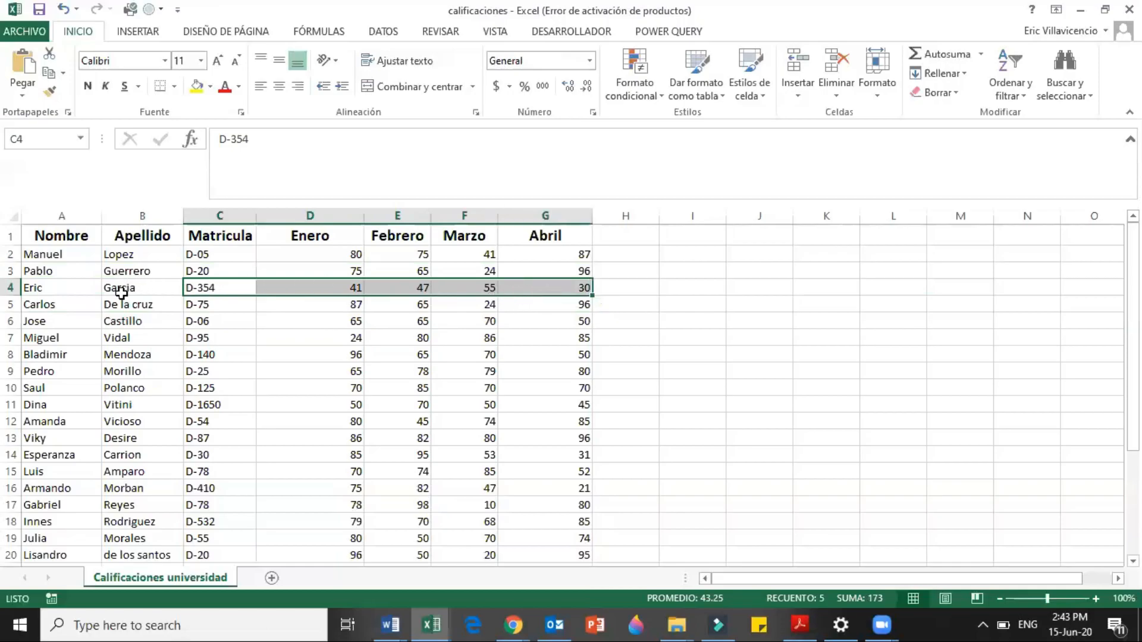
drag(119, 290, 568, 288)
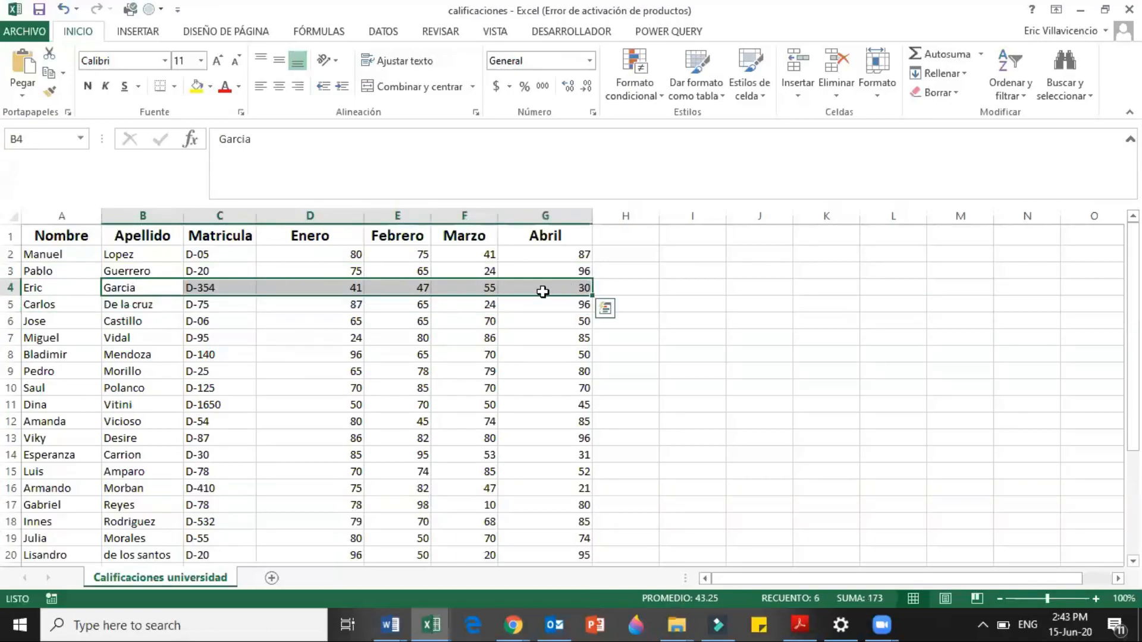
Select the entire Apellido column, and select only its data cells B2:B20 and the shorter range B2:B5.
click(142, 234)
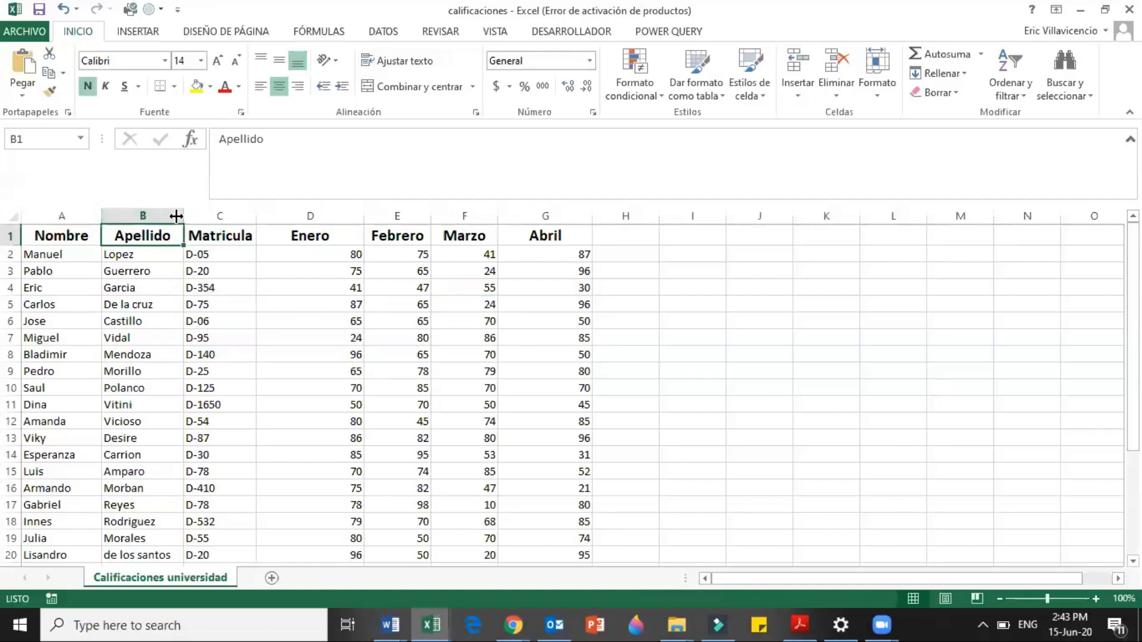
click(152, 216)
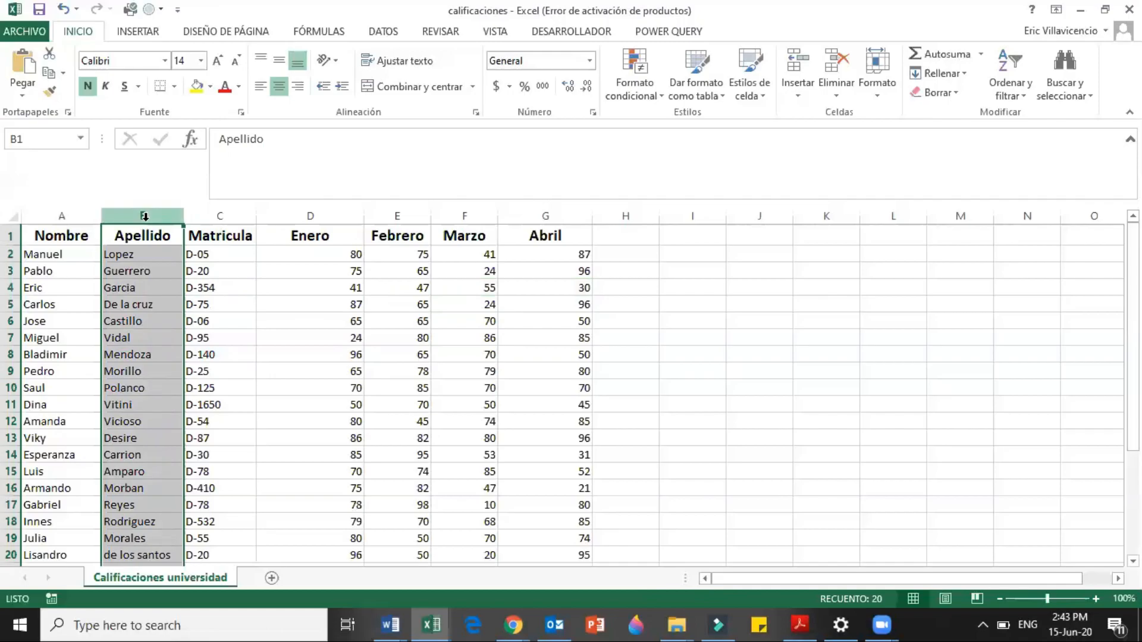
drag(149, 255, 128, 554)
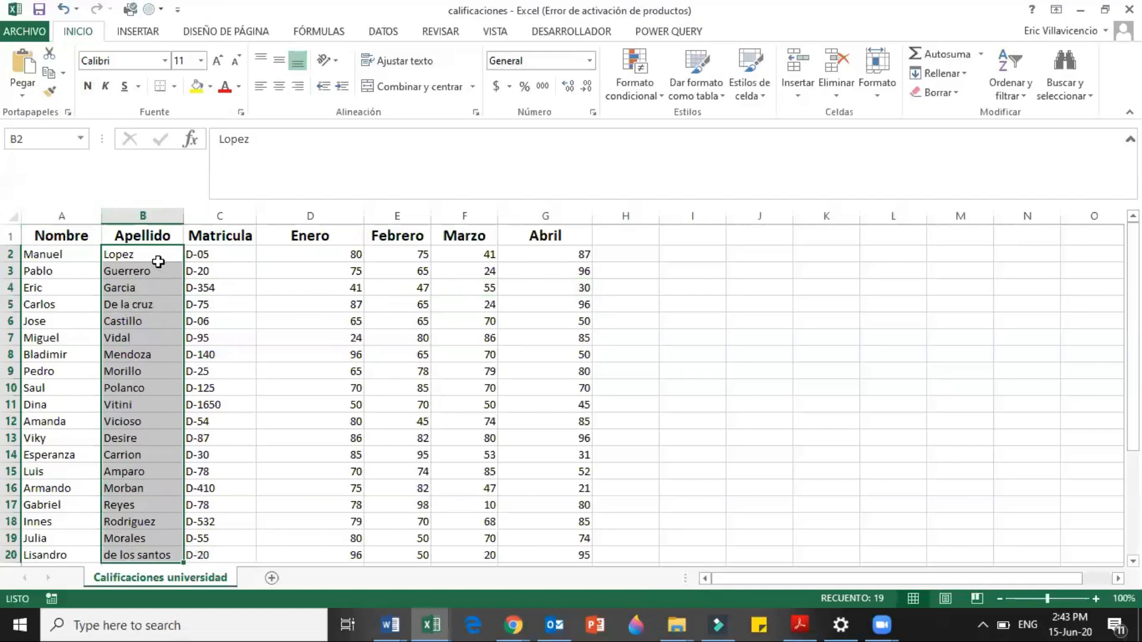
drag(158, 262, 157, 305)
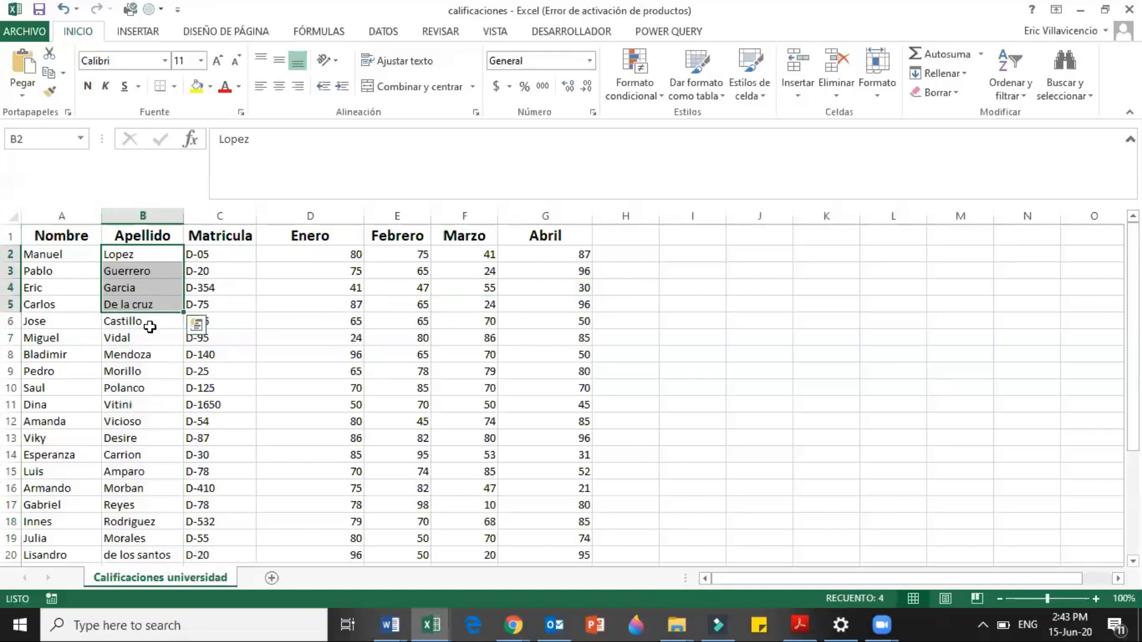
Starting from cell B2, select the entire Apellido column, the entire Matricula column and Apellido again, and return to B2.
key(Down)
key(Up)
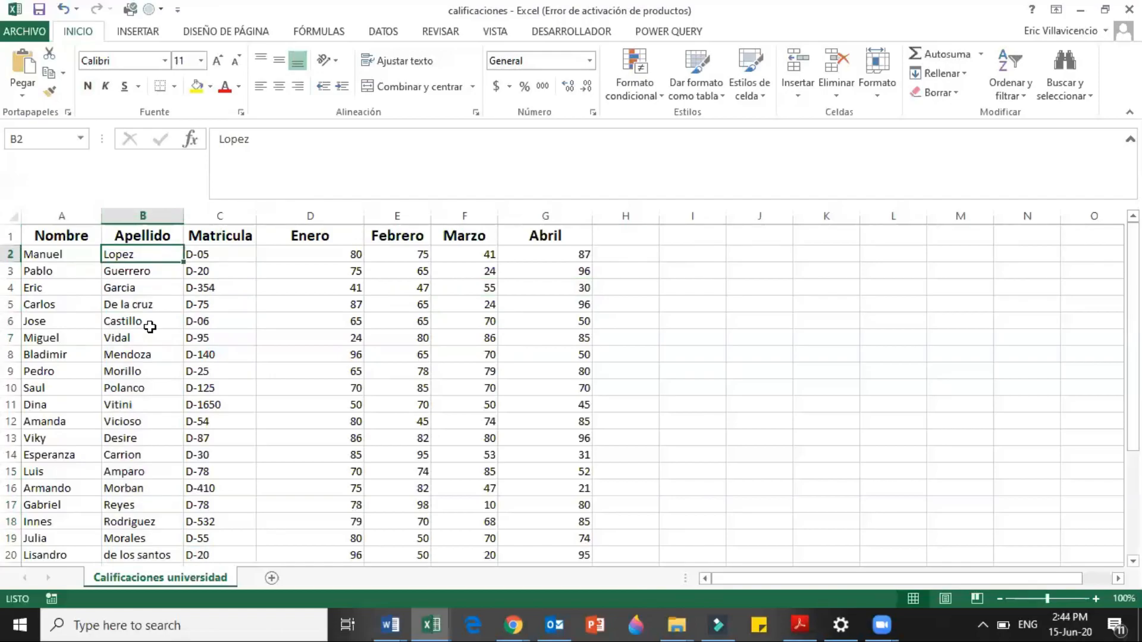
key(ctrl+space)
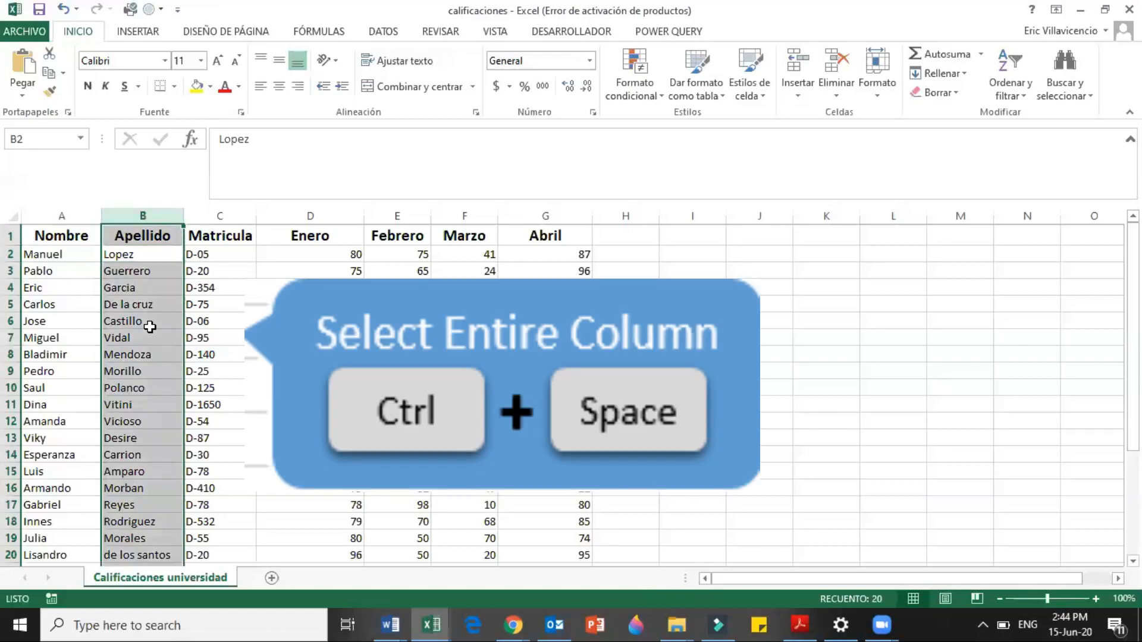
key(Right)
key(ctrl+space)
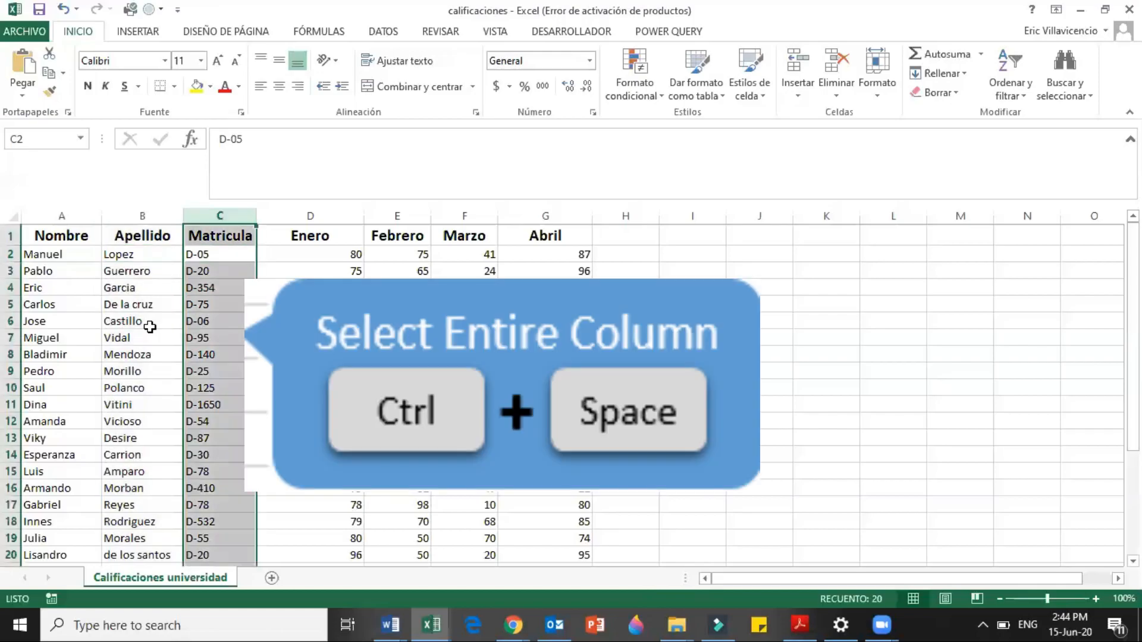
key(Left)
key(ctrl+space)
key(Down)
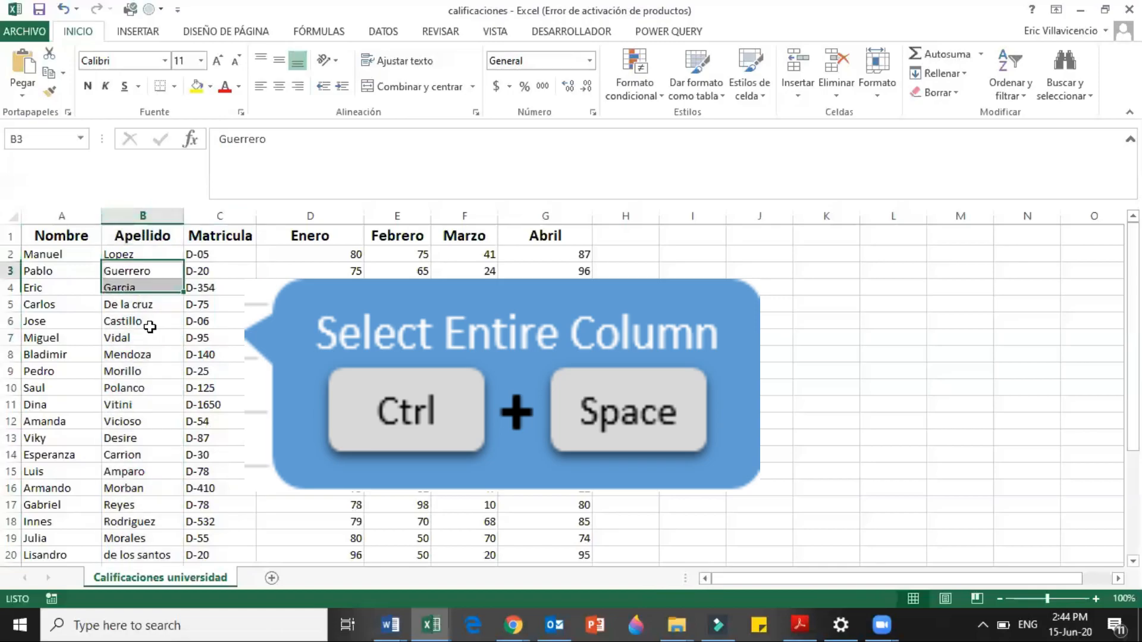
key(Up)
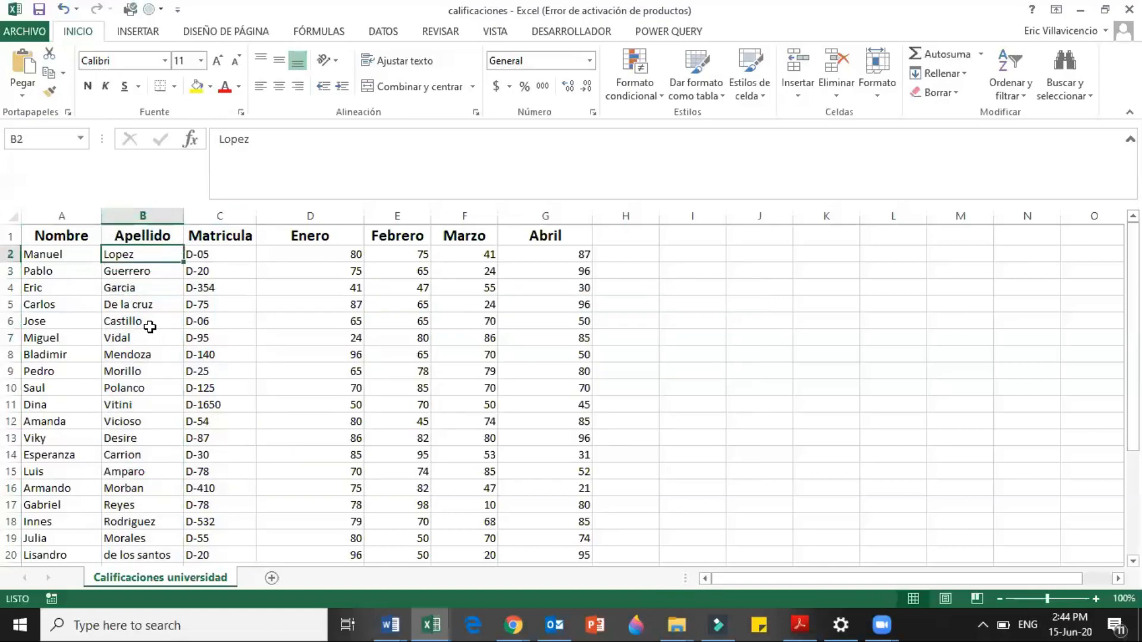
Extend the selection from B2 down to row 8 and across to the Matricula column, covering B2:C8.
key(shift+Down)
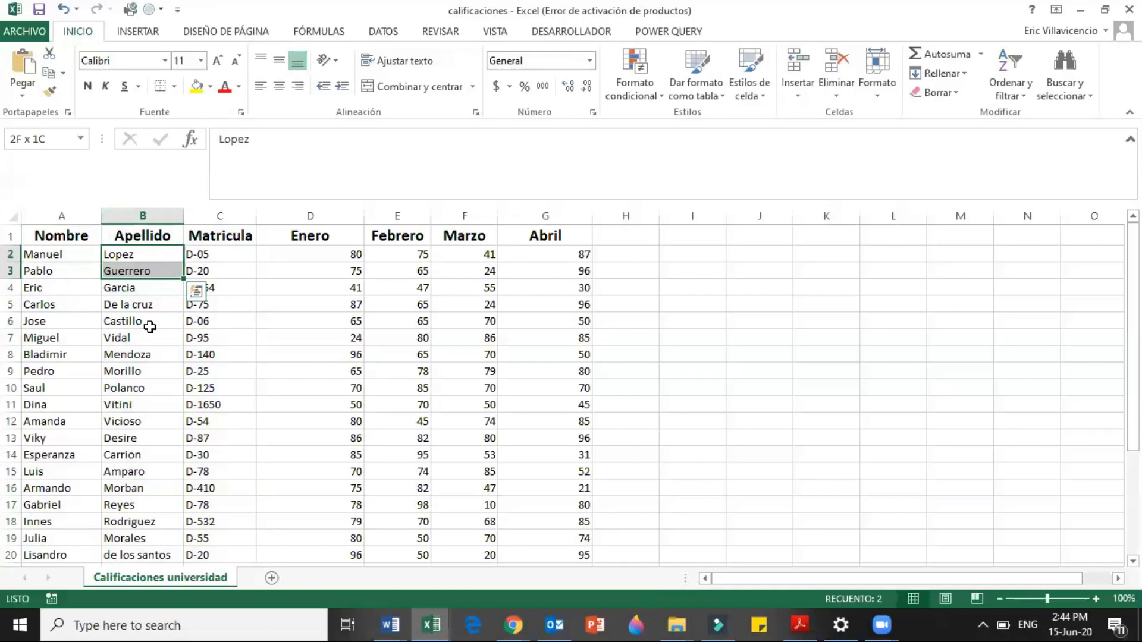
key(shift+Down)
key(shift+Down)
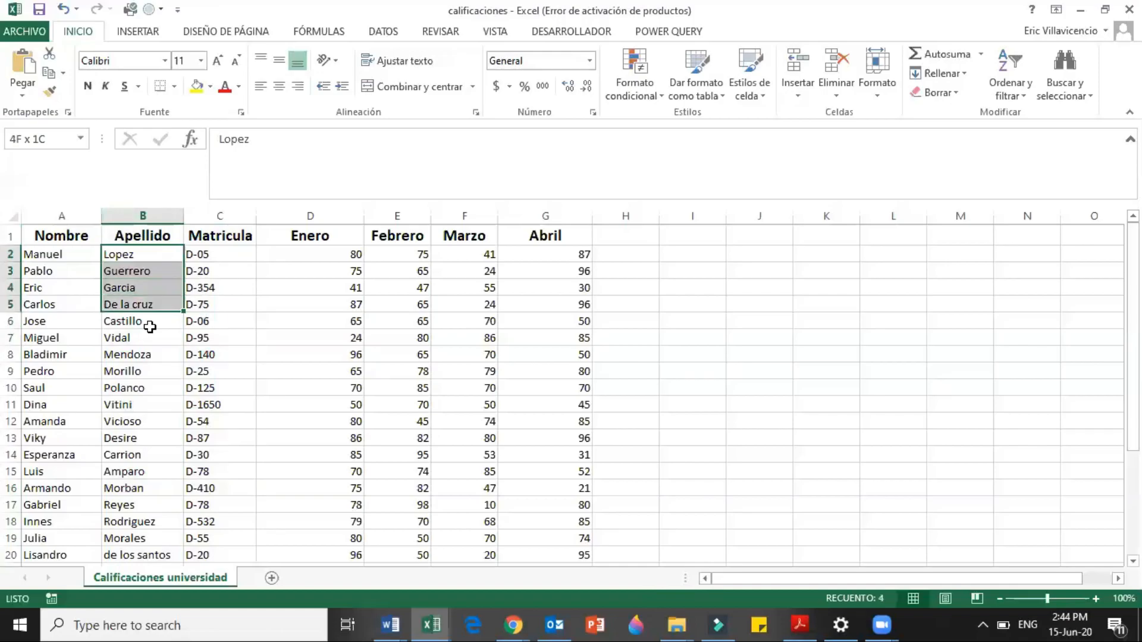
key(shift+Right)
key(shift+Down)
key(shift+Down)
key(shift+Down)
key(shift+Down)
key(shift+Down)
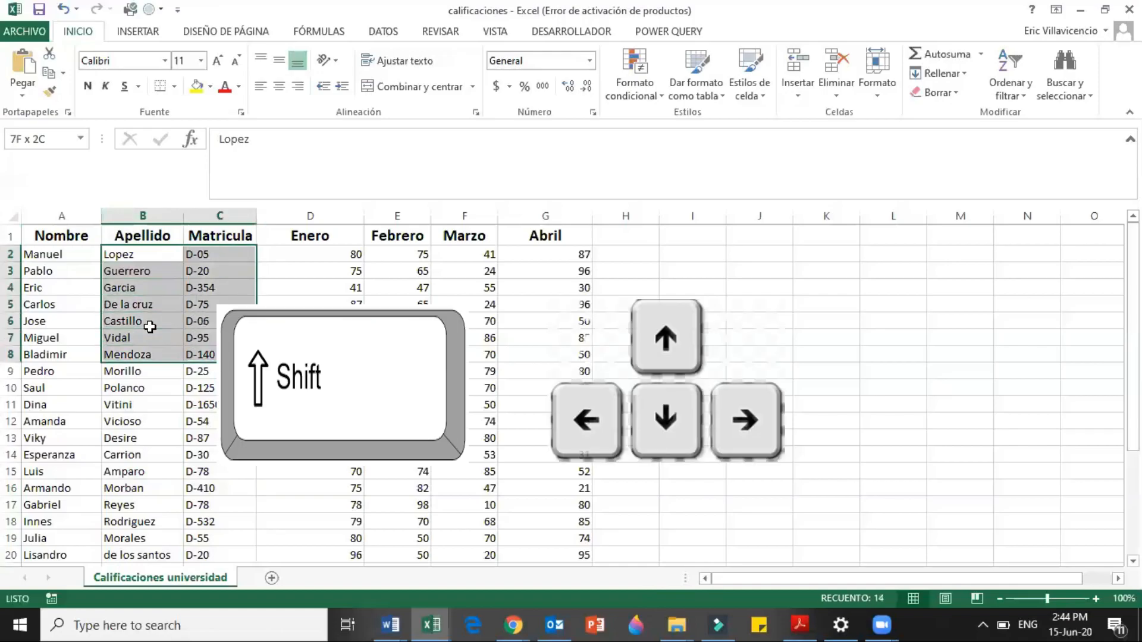
Extend the selection from B2 across to the Enero column and down to row 12, covering B2:D12.
key(shift+Right)
key(shift+Down)
key(shift+Down)
key(shift+Down)
key(shift+Down)
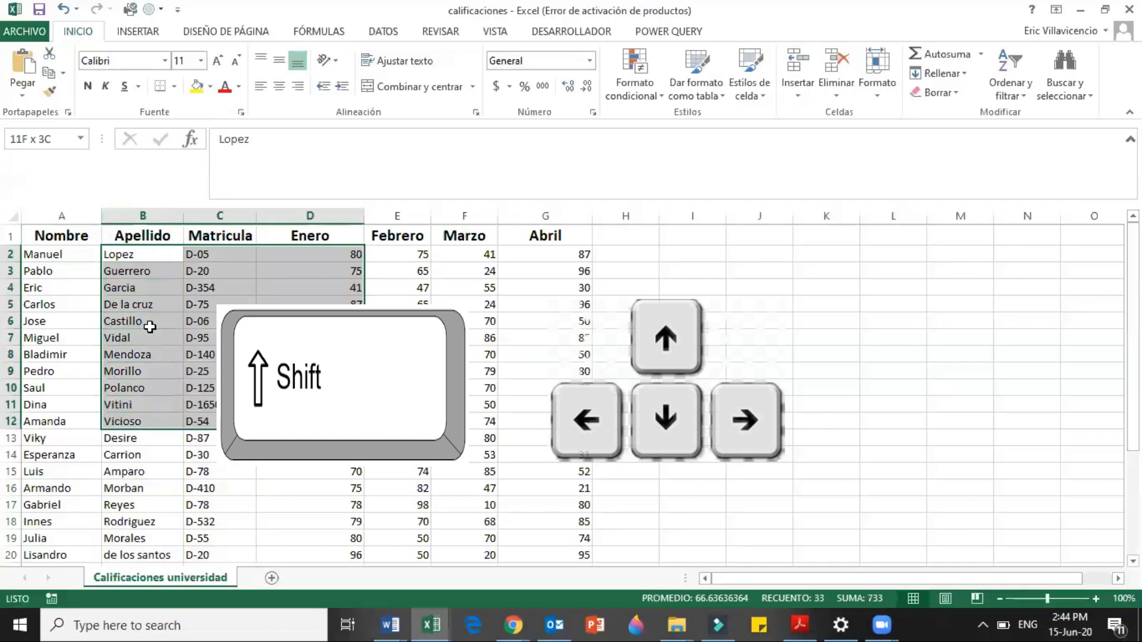
Starting from C2 in the Matricula column, extend a new selection across to Enero and down several rows.
key(Right)
key(shift+Down)
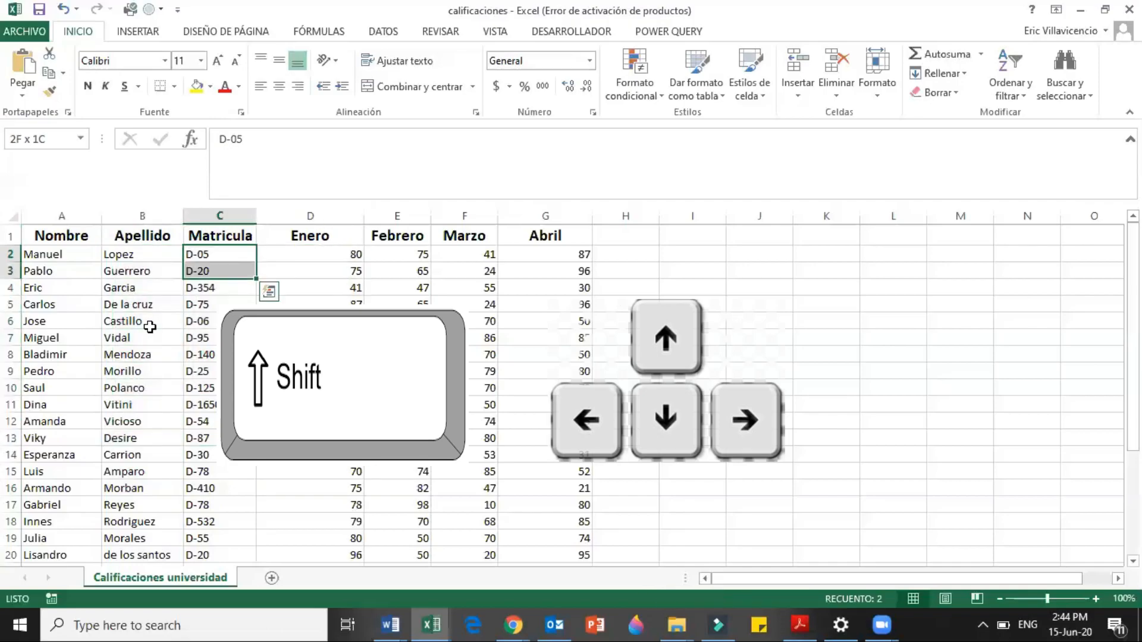
key(shift+Right)
key(shift+Down)
key(shift+Down)
key(shift+Down)
key(shift+Down)
key(shift+Down)
key(shift+Down)
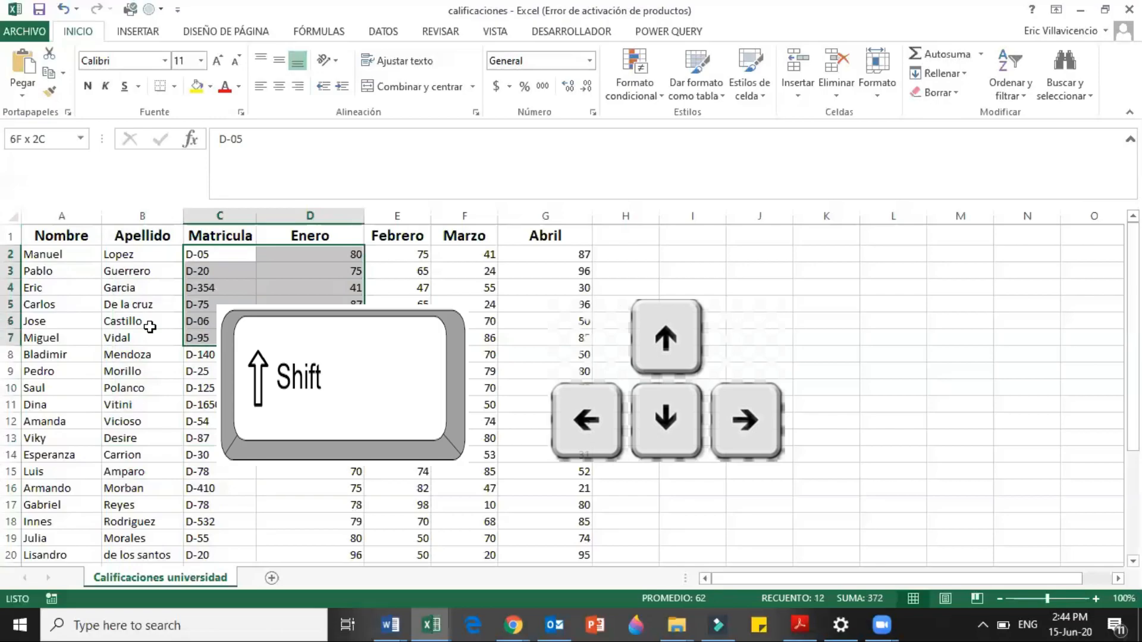
Reduce the selection to the Matricula column, extend it down to cover C2:C12, and return to B2.
key(shift+Down)
key(shift+Left)
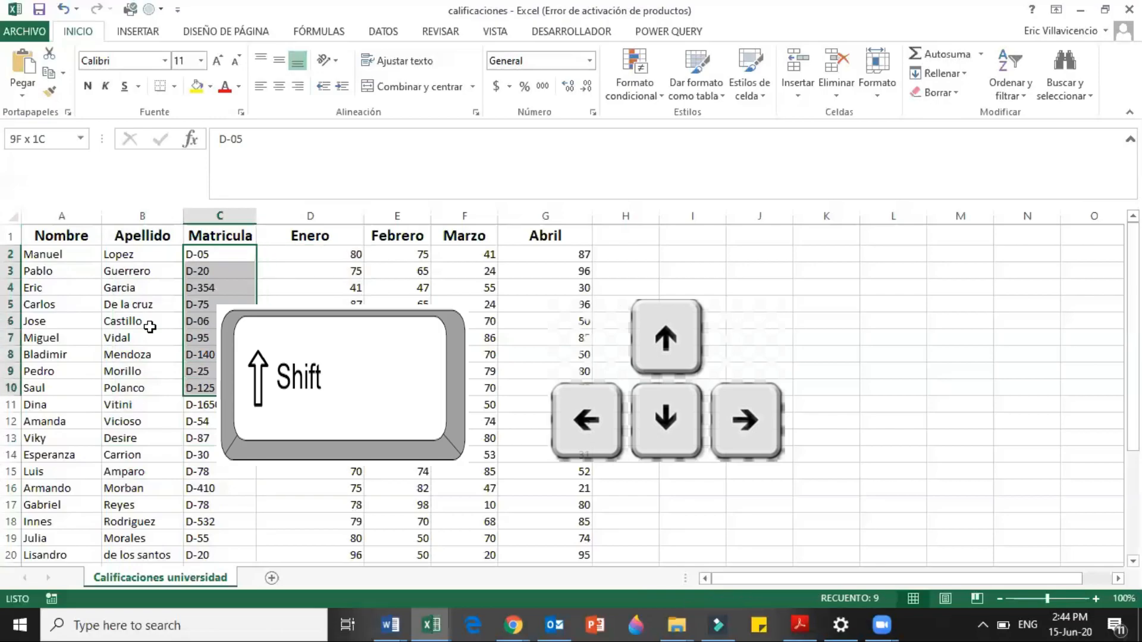
key(shift+Down)
key(shift+Down)
key(shift+Down)
key(shift+Down)
key(Left)
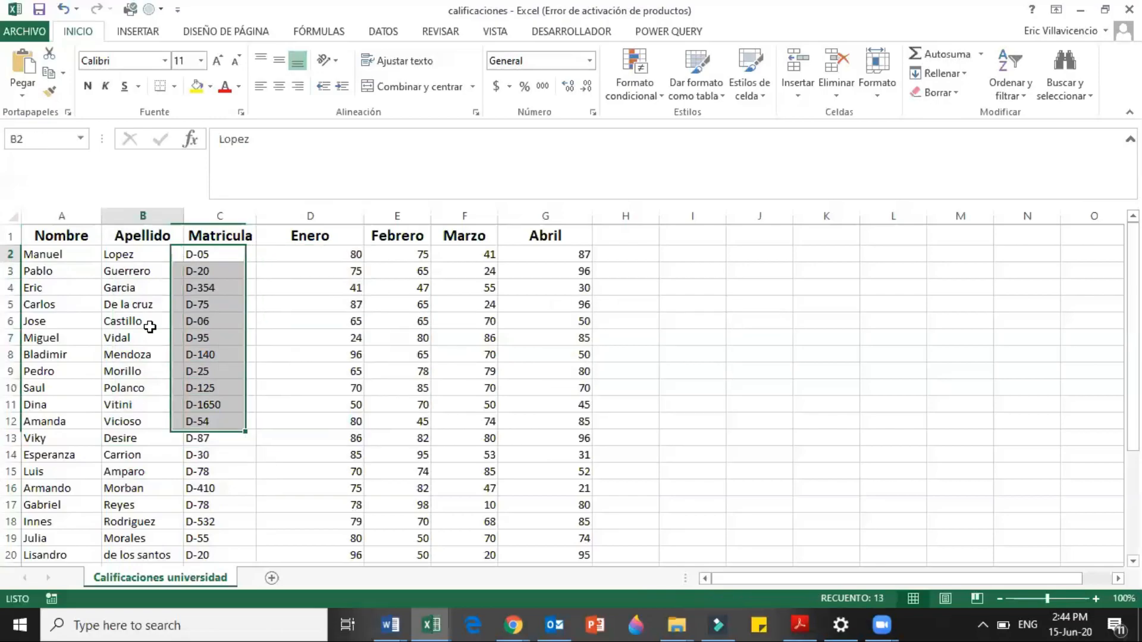
Starting from cell B3, select the entire row 3, and select rows 4, 5 and 6 one at a time.
key(Down)
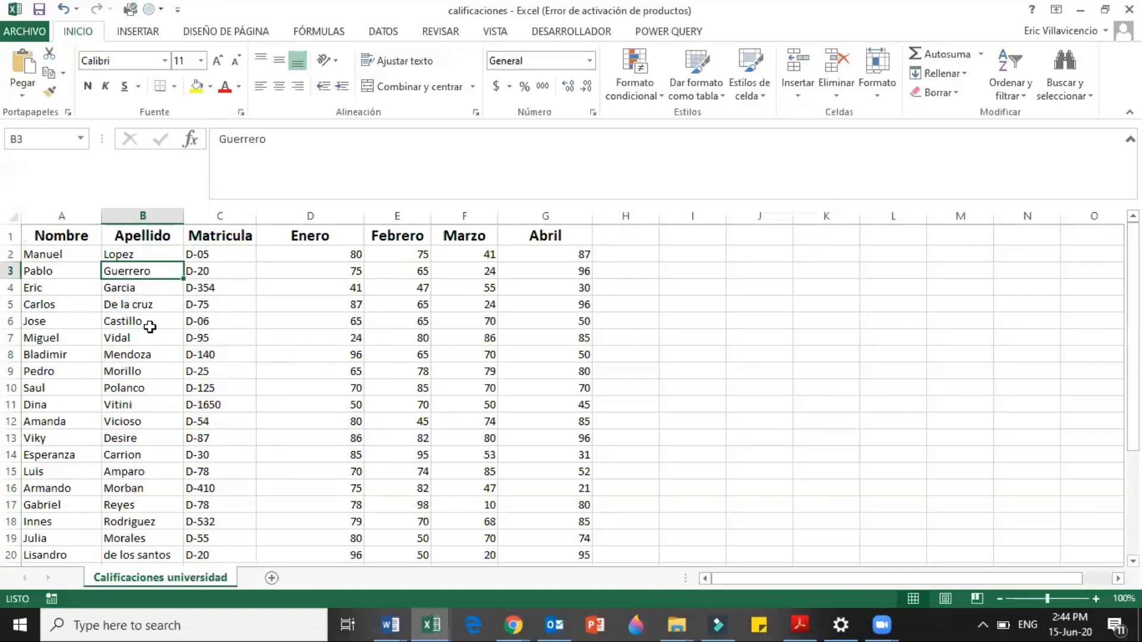
key(shift+space)
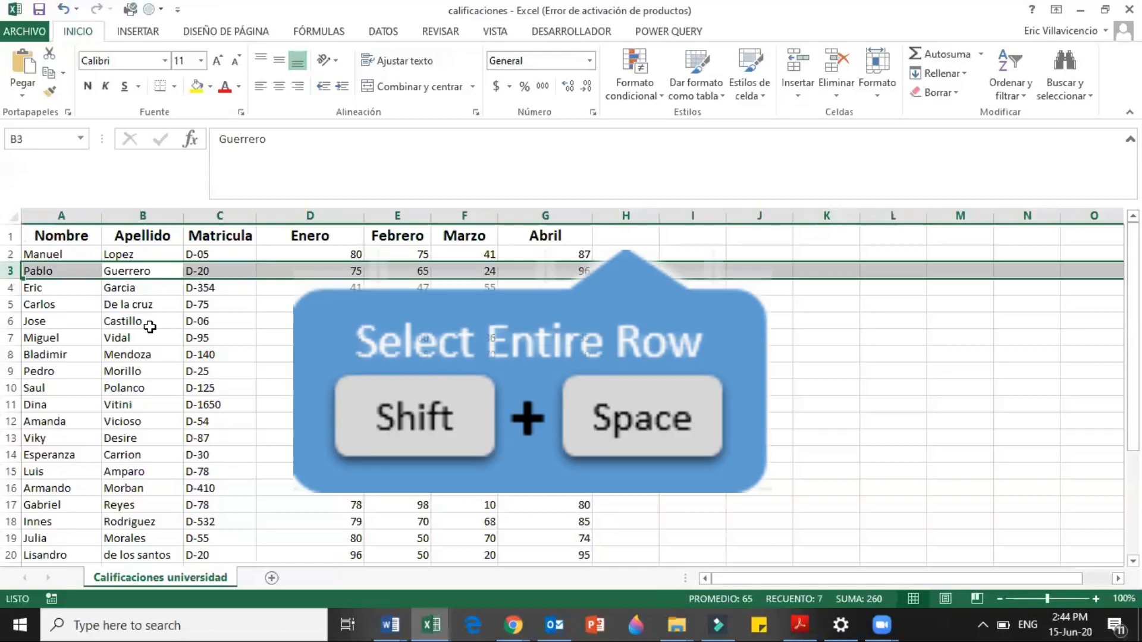
key(shift+Down)
key(Left)
key(Down)
key(shift+space)
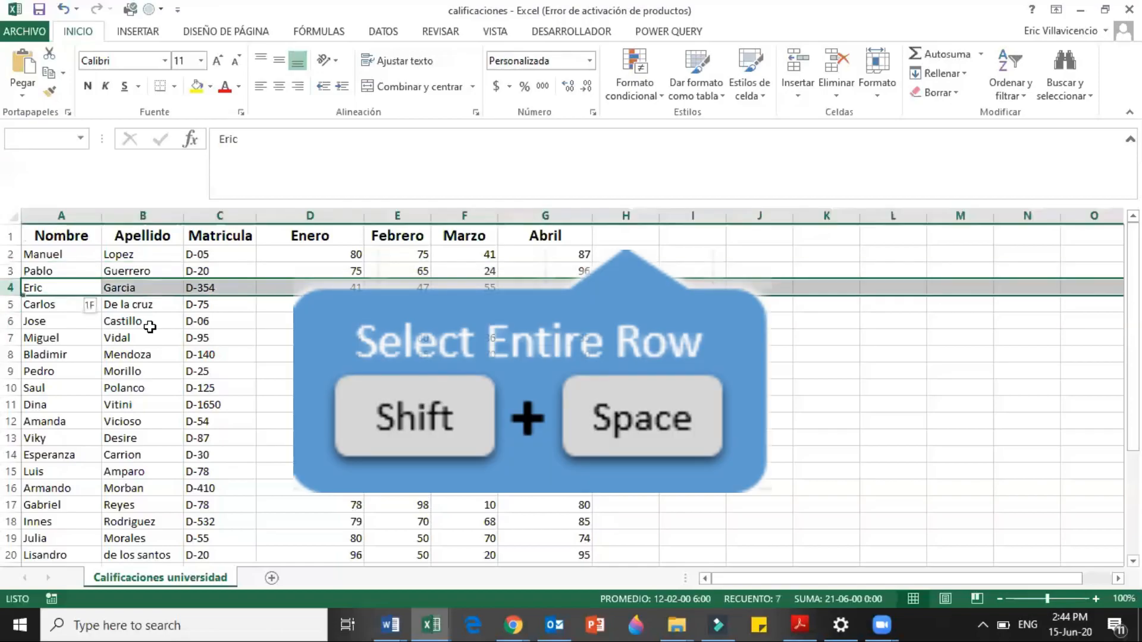
key(Down)
key(shift+space)
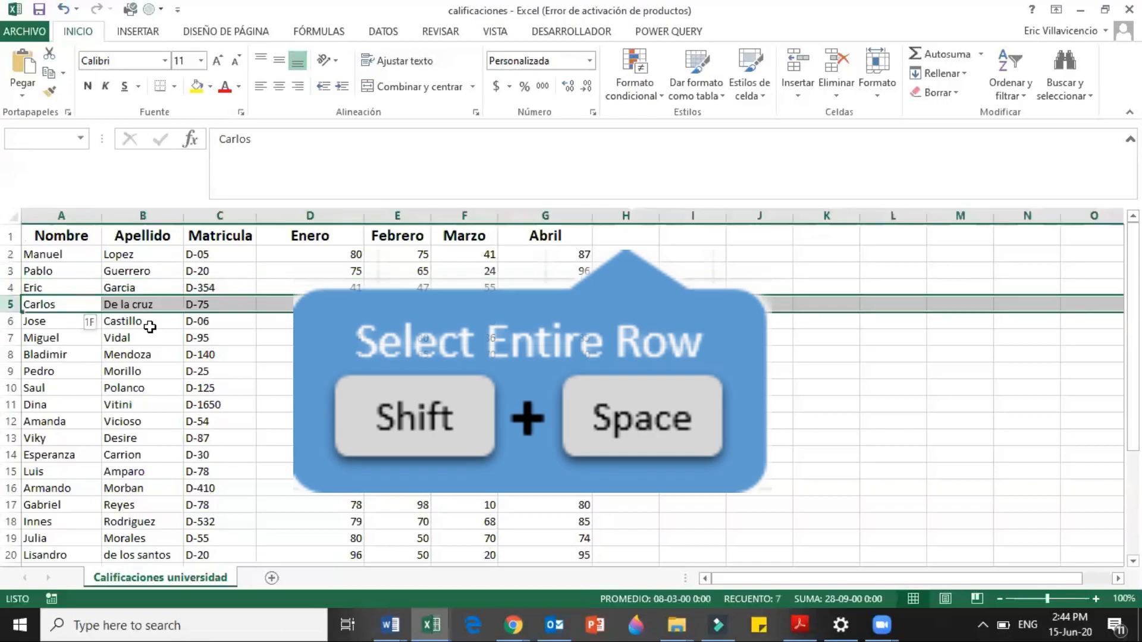
key(Down)
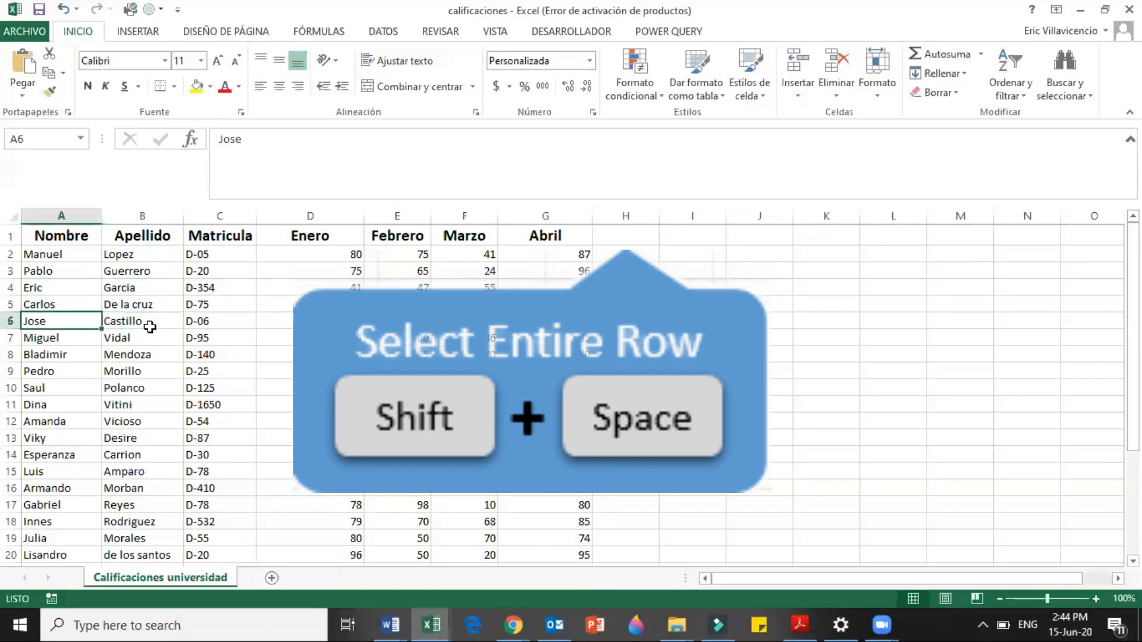
key(shift+space)
Starting from cell A4, extend the selection across row 4 past the Abril column into the empty cells.
key(Up)
key(Up)
key(Right)
key(Left)
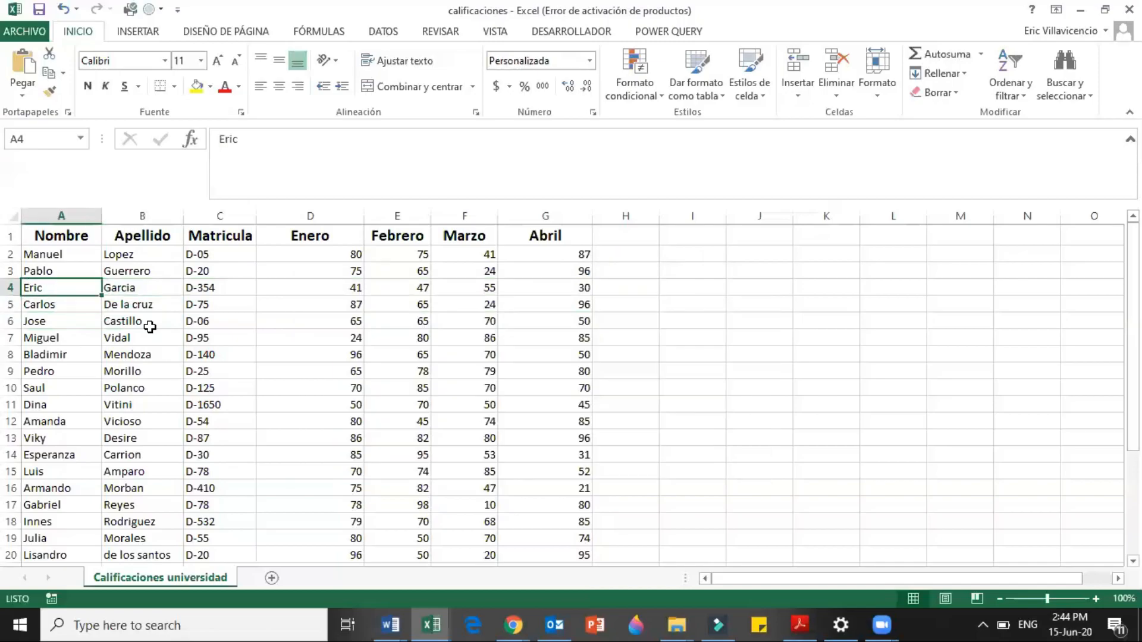
key(shift+Right)
key(shift+Right)
key(shift+Right)
key(shift+Right)
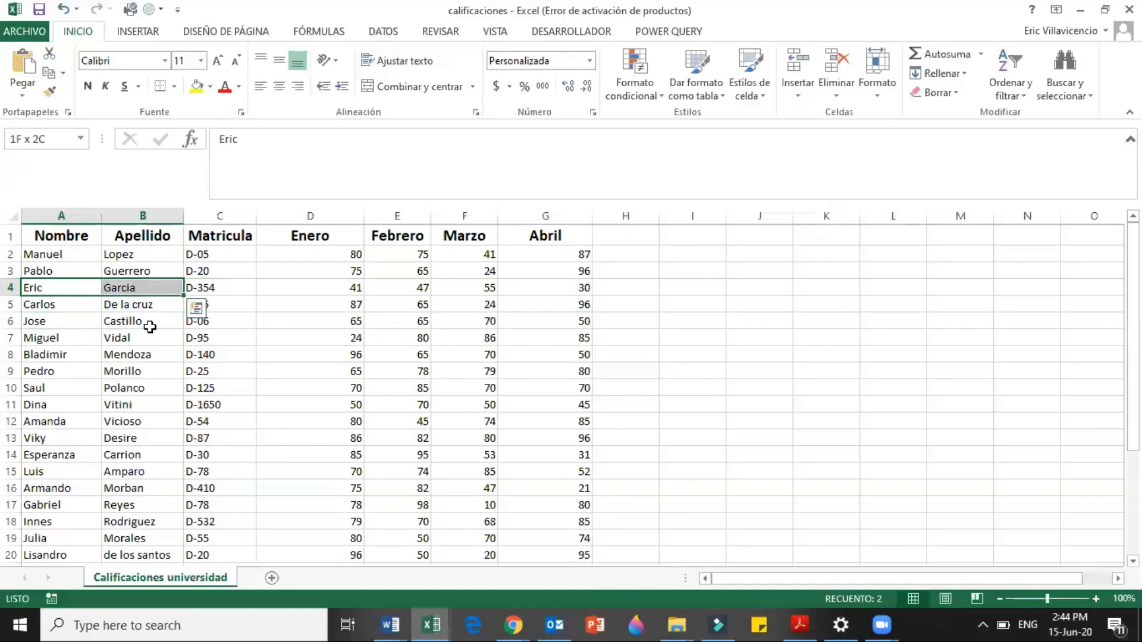
key(shift+Right)
key(shift+Right)
key(shift+Right)
key(shift+Right)
key(shift+Right)
key(shift+Right)
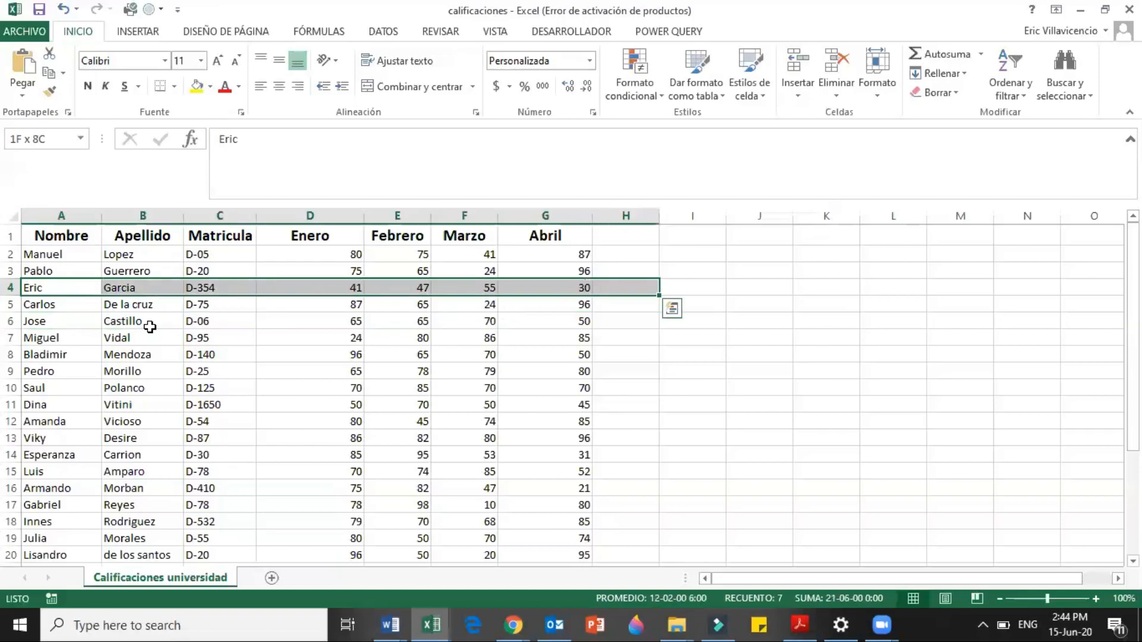
key(shift+Right)
key(shift+Right)
key(shift+Right)
Shrink the row 4 selection back to the Abril column and extend it down to row 6, covering A4:G6.
key(shift+Left)
key(shift+Left)
key(shift+Left)
key(shift+Left)
key(shift+Left)
key(shift+Left)
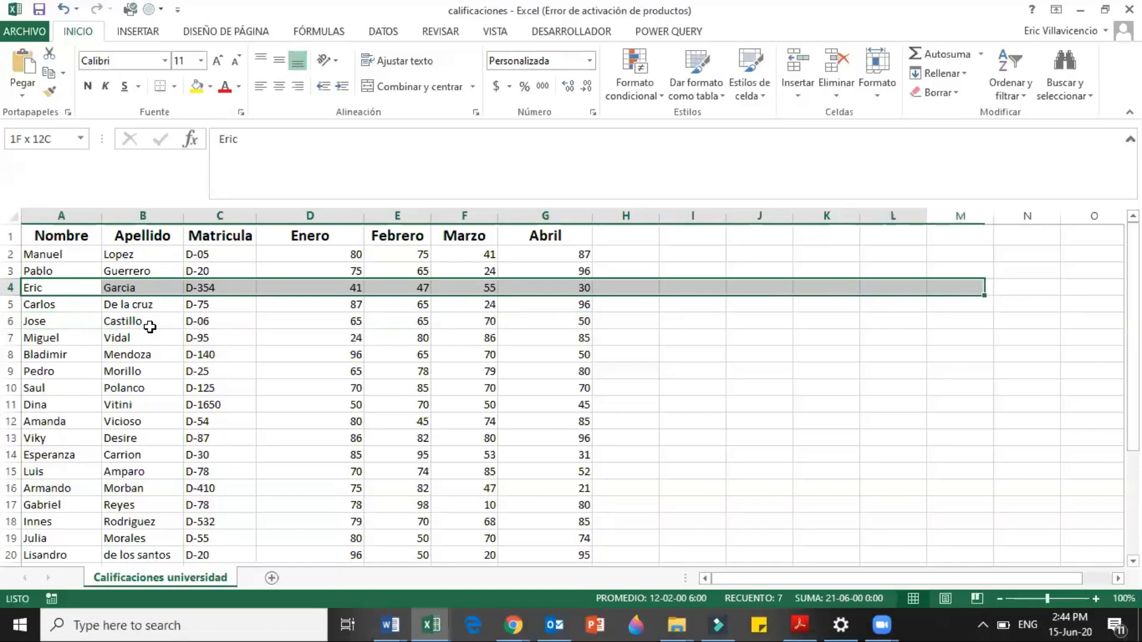
key(shift+Left)
key(shift+Down)
key(shift+Down)
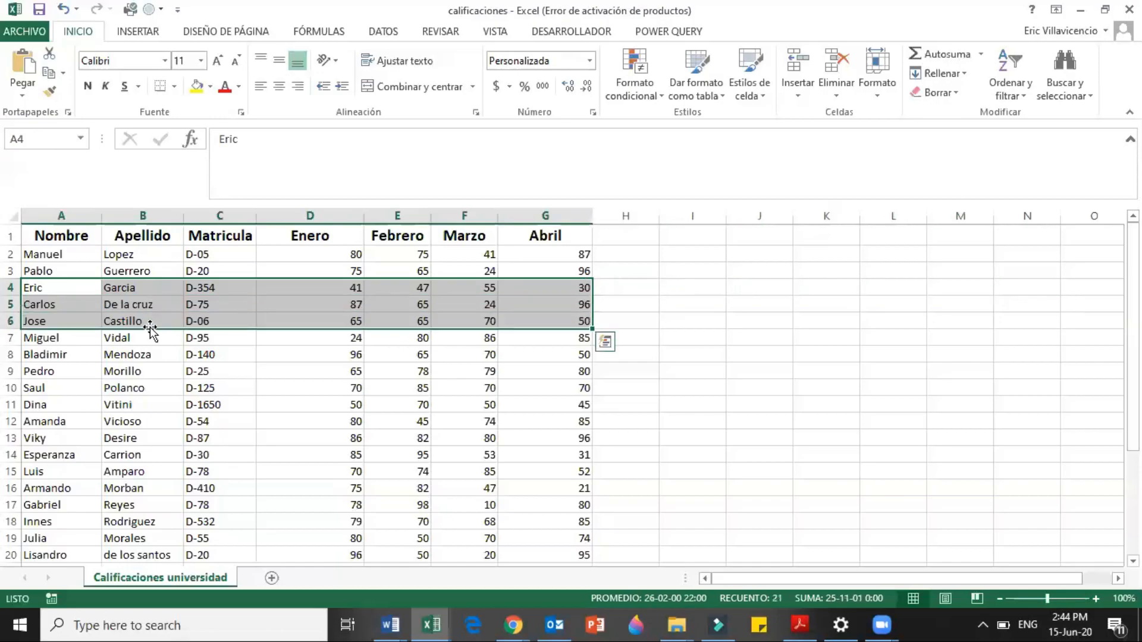
Insert a blank cell at B4 and remove it again, restoring the original Apellido data.
key(Right)
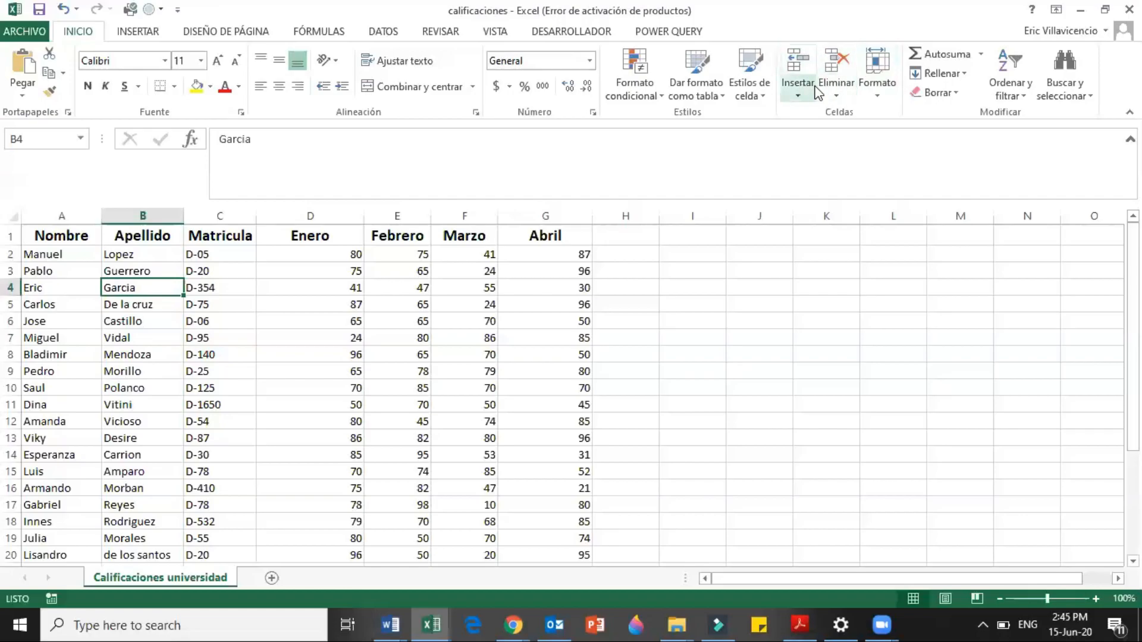
click(803, 67)
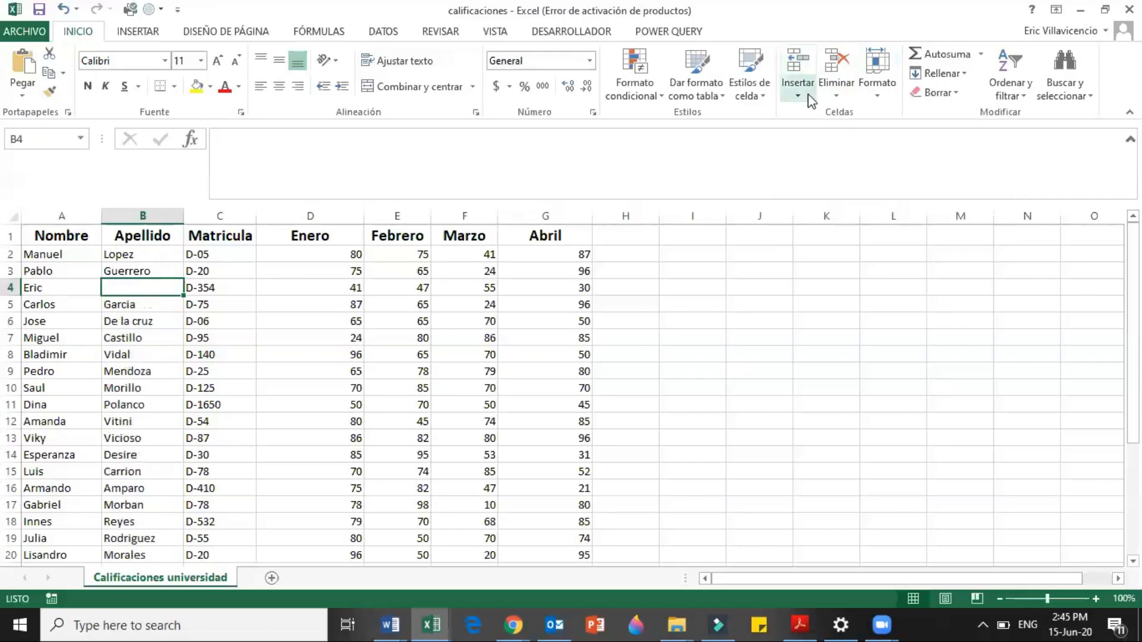
click(836, 66)
click(840, 66)
key(ctrl+z)
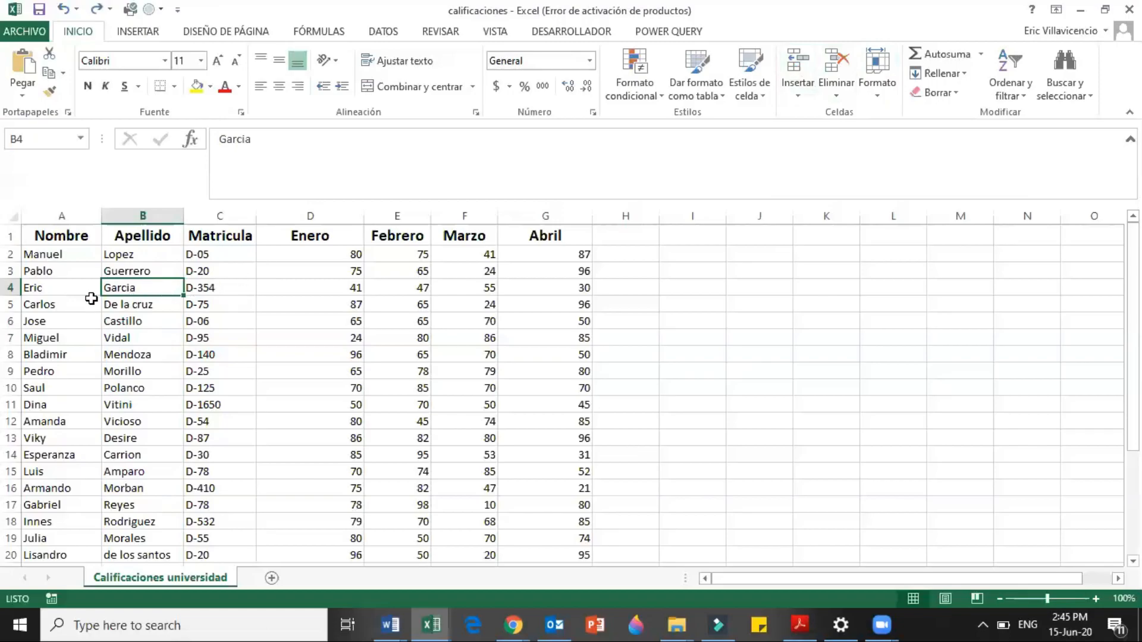
Select the entire row 4, insert a blank row above it, and undo the insertion.
click(12, 288)
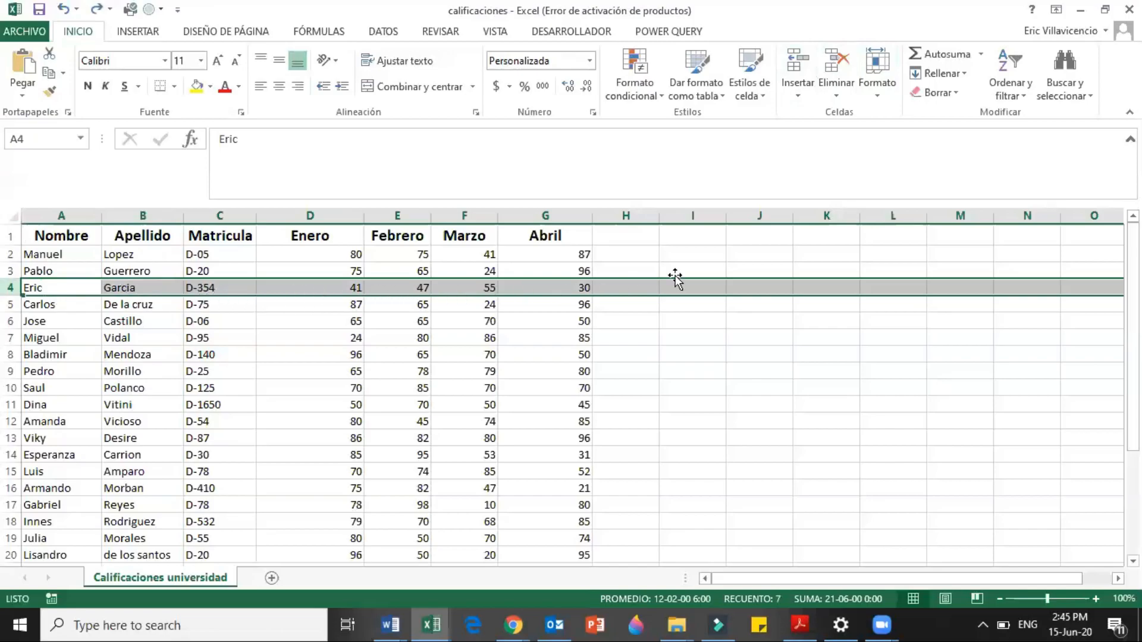
click(798, 63)
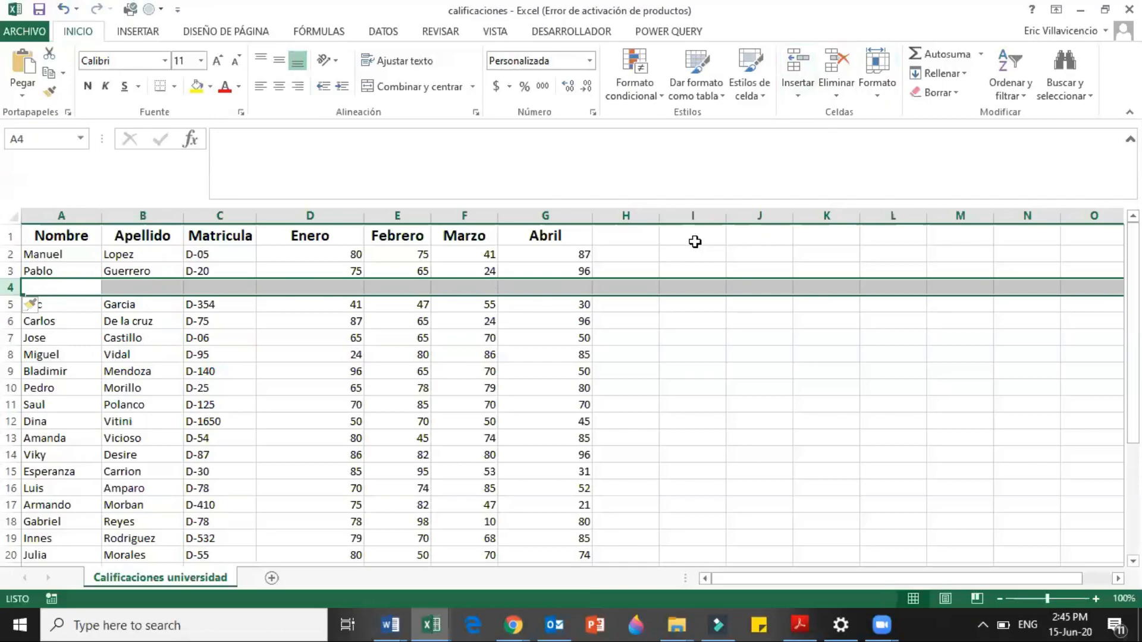
key(ctrl+z)
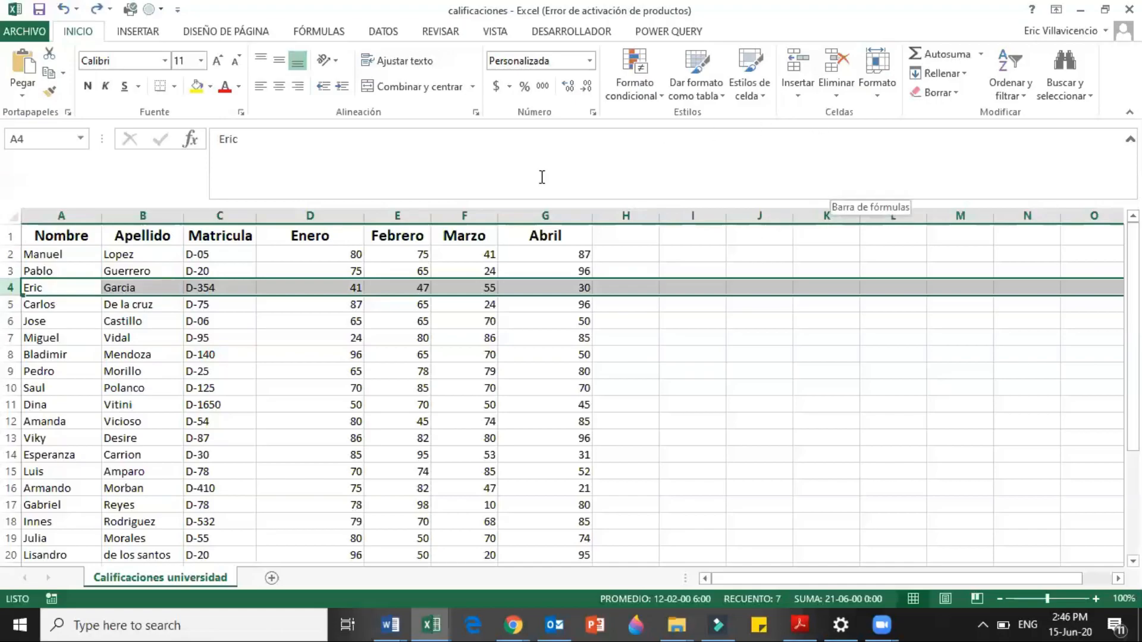
Select the entire Apellido column, insert three blank columns before it, and undo the insertions.
click(165, 212)
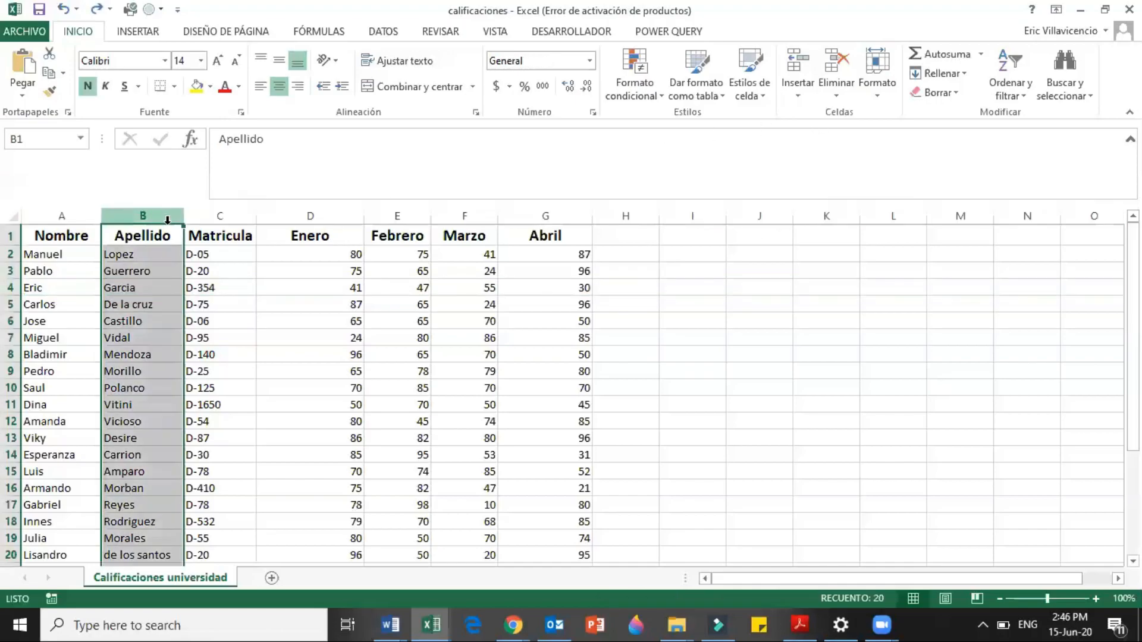
click(802, 65)
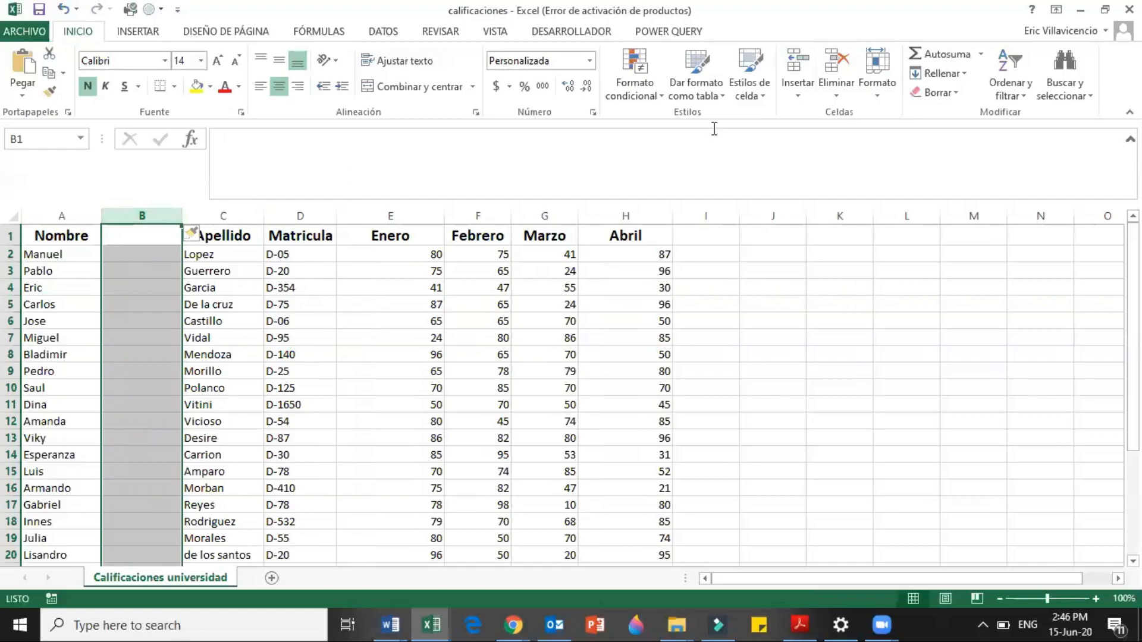
click(809, 66)
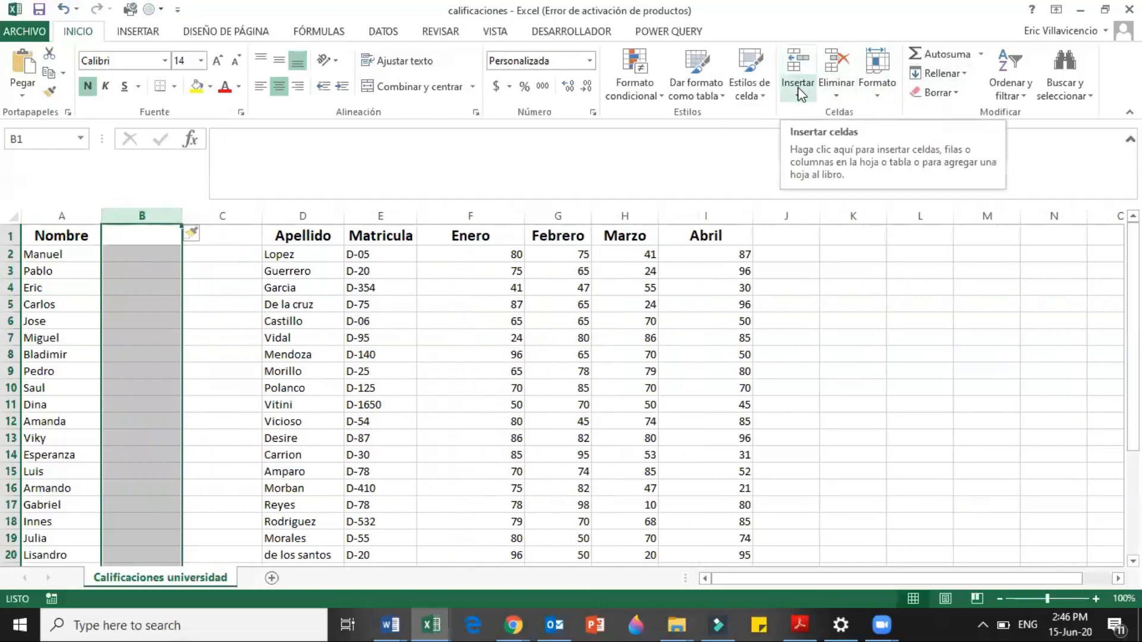
click(801, 90)
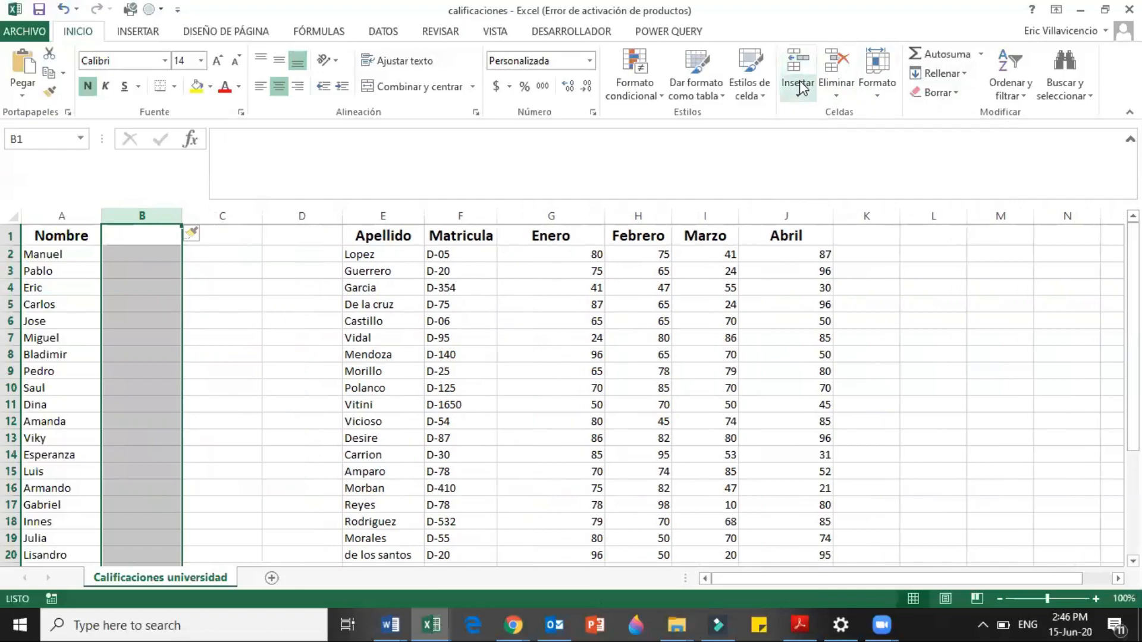
key(ctrl+z)
key(ctrl+z)
key(ctrl+z)
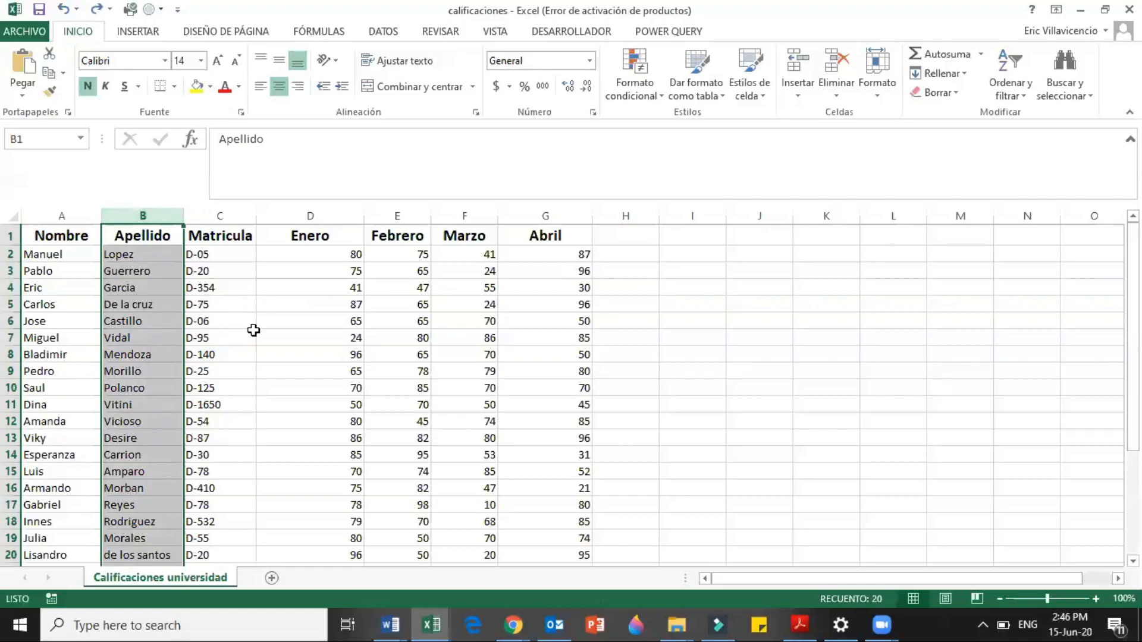
Select the range C5:E7, insert blank cells that shift the existing ones down, and undo the insertion.
click(220, 318)
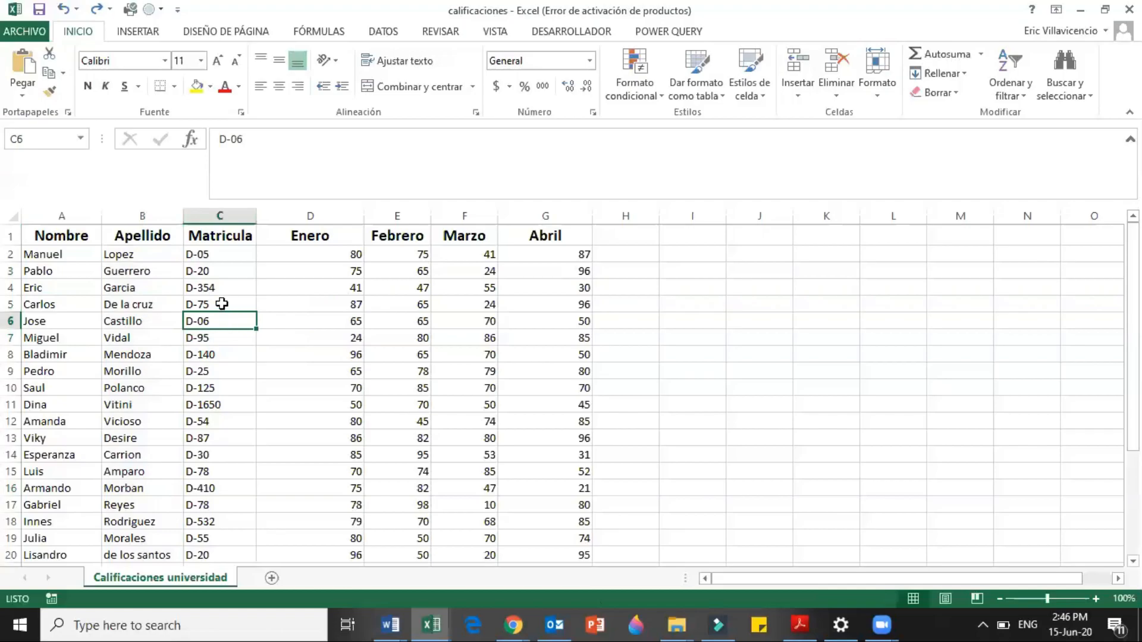
click(228, 302)
mouse_move(228, 305)
mouse_down()
mouse_move(339, 301)
mouse_move(418, 322)
mouse_move(430, 338)
mouse_up()
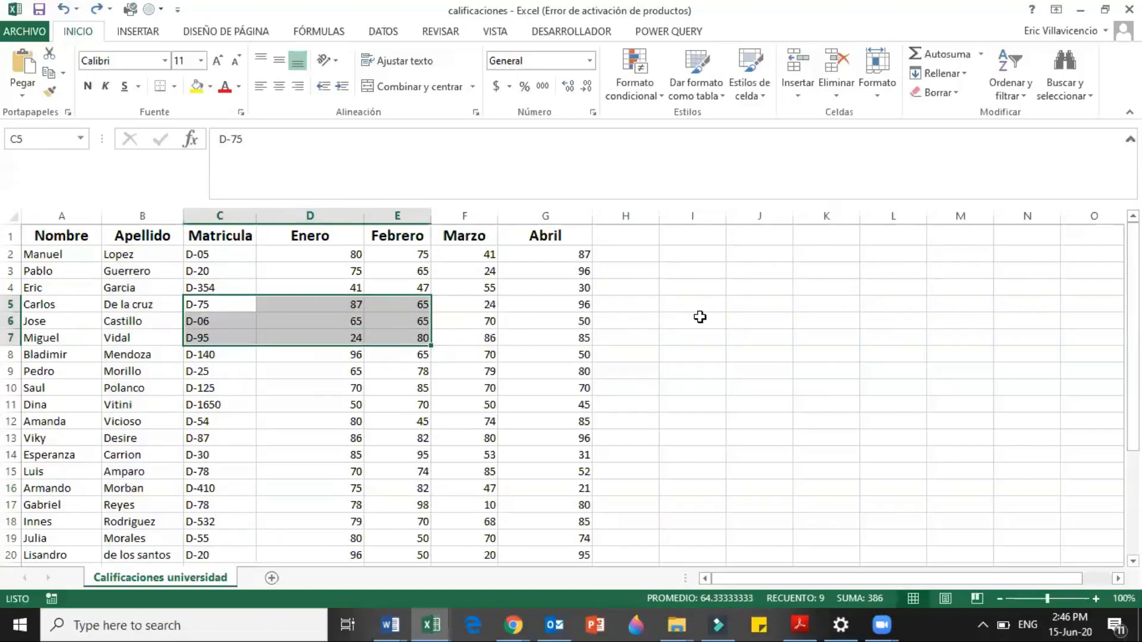
click(800, 65)
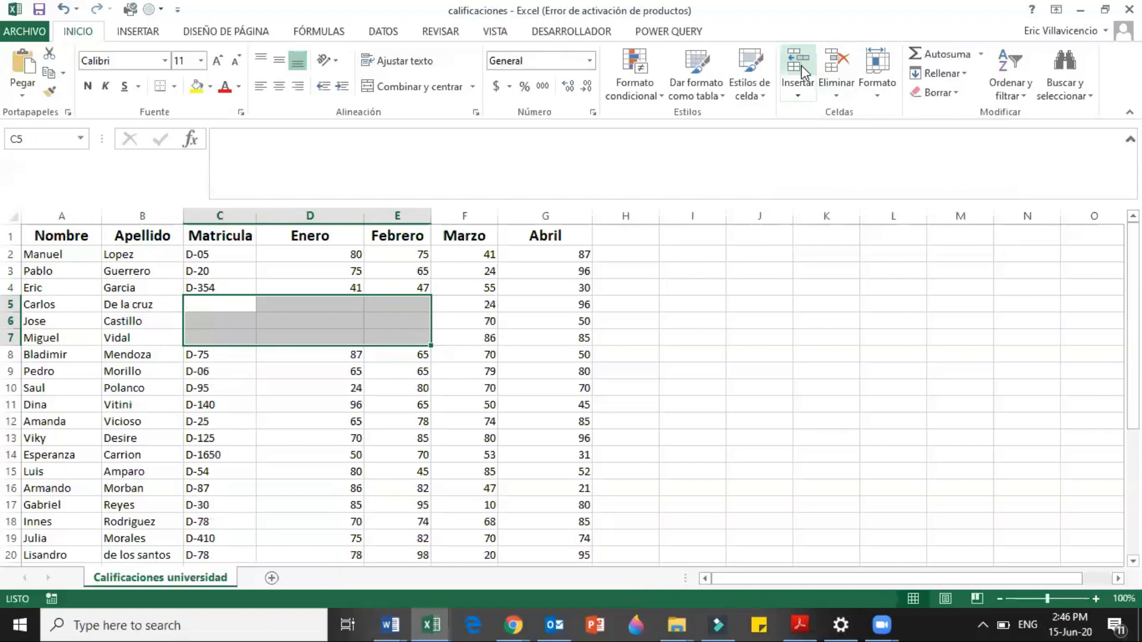
key(ctrl+z)
Insert blank cells at C5:E7 with the option Desplazar las celdas hacia la derecha, and undo the insertion.
click(798, 97)
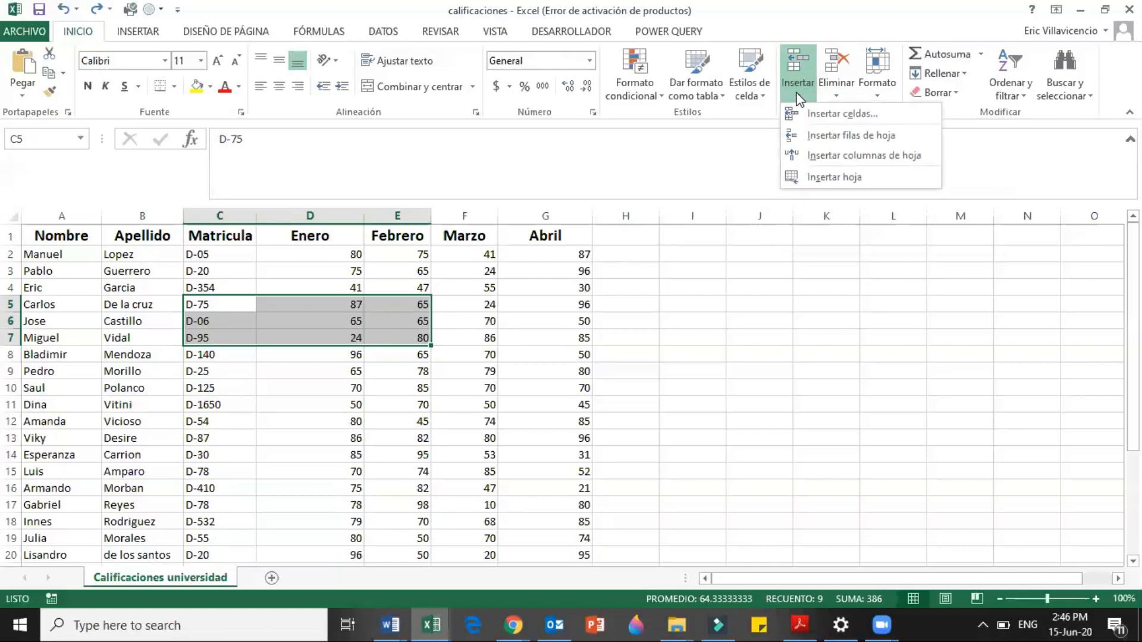
click(800, 113)
click(433, 317)
click(424, 395)
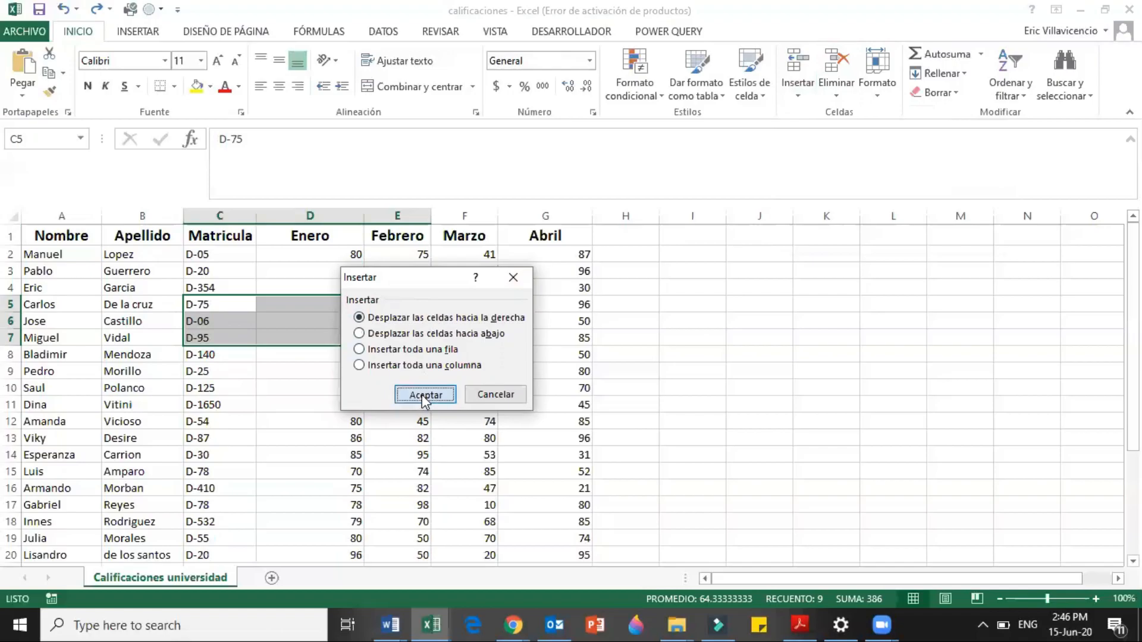
key(ctrl+z)
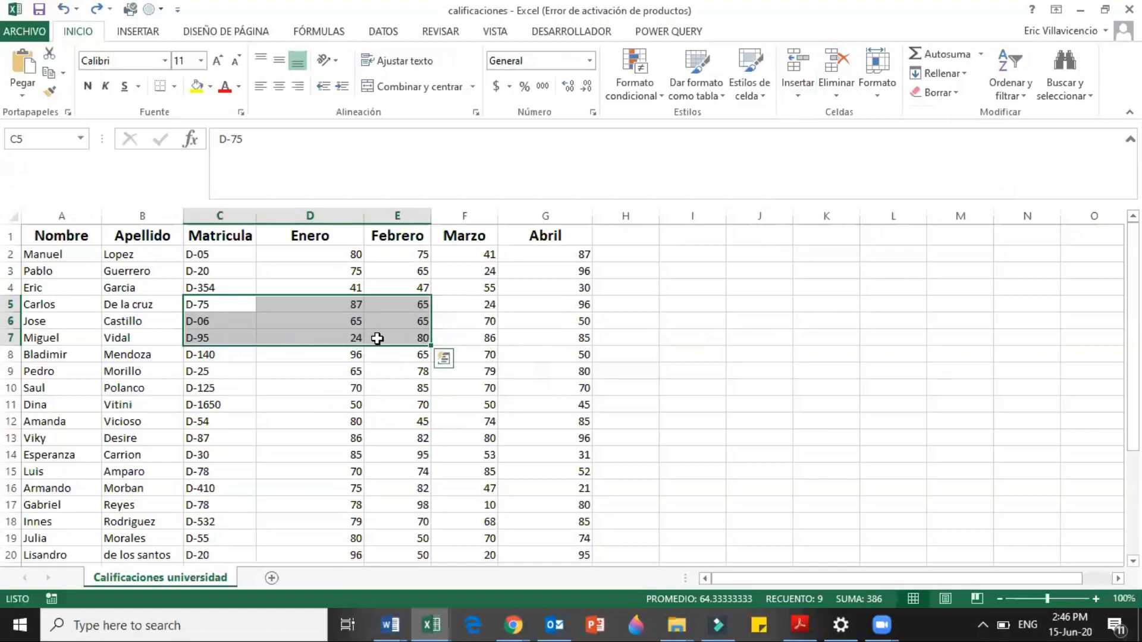
Select the entire row 4 and view the Insertar and Eliminar commands available for it.
click(249, 357)
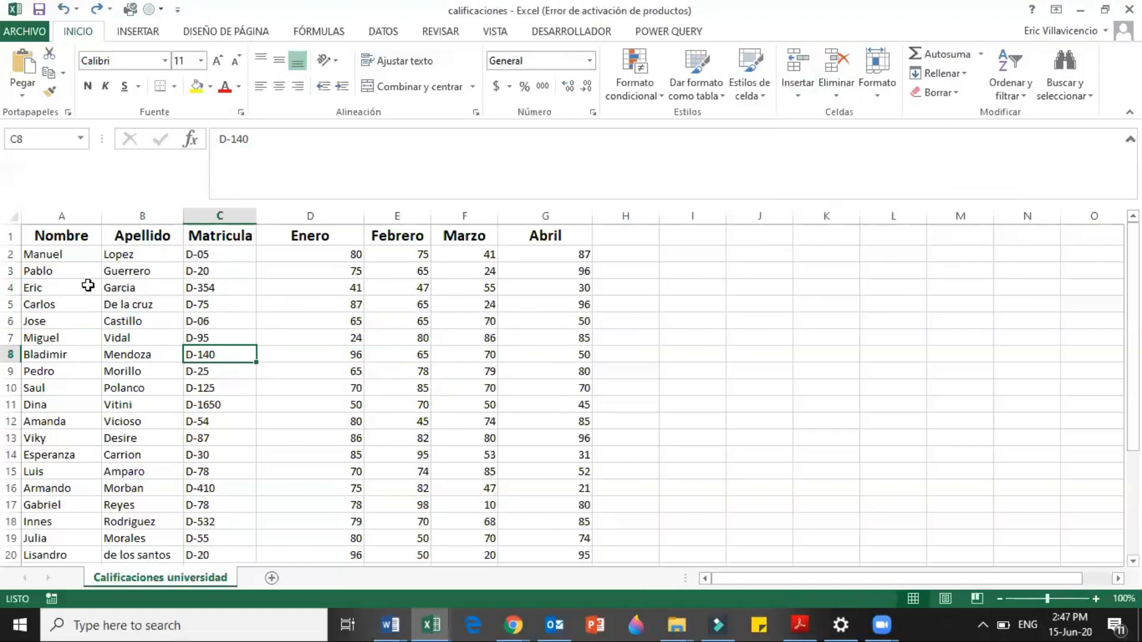
click(12, 287)
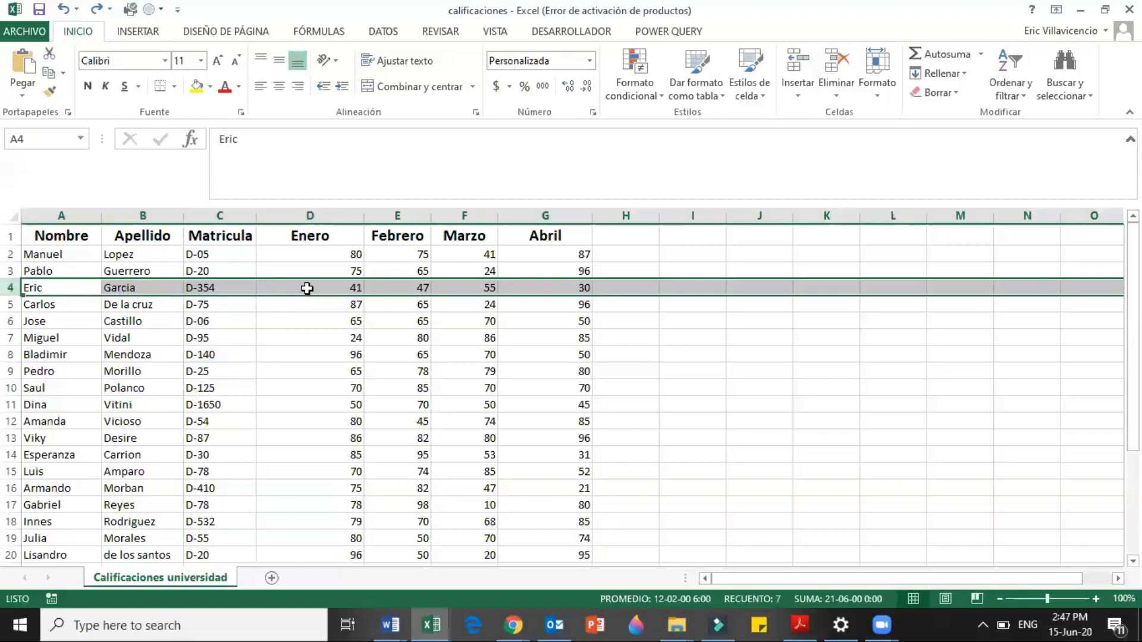
right_click(310, 291)
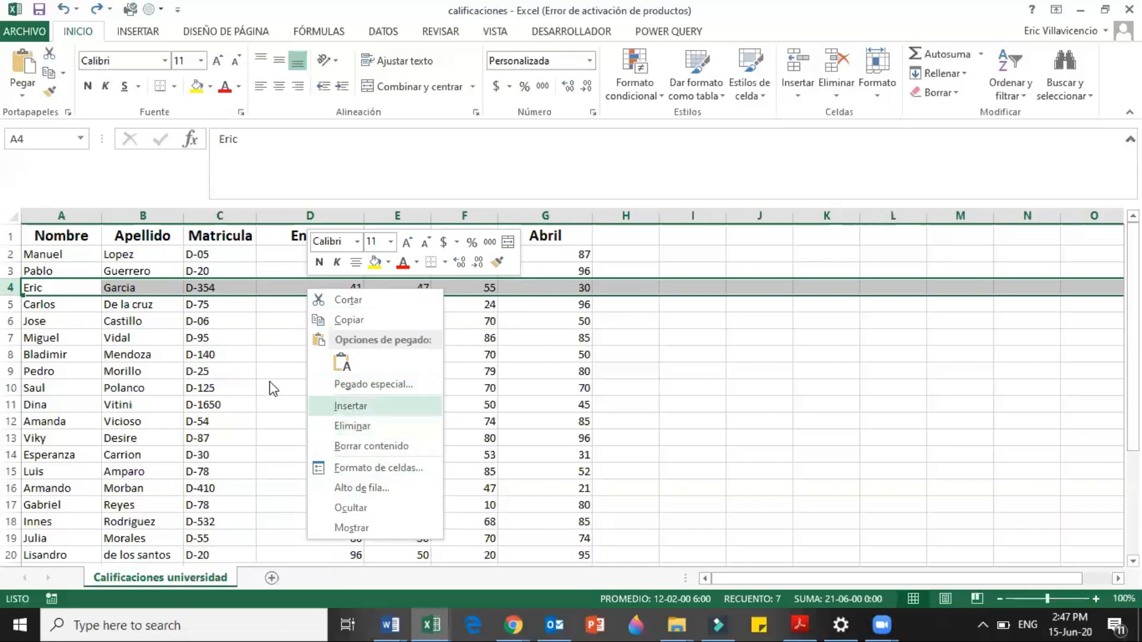
click(195, 326)
click(198, 321)
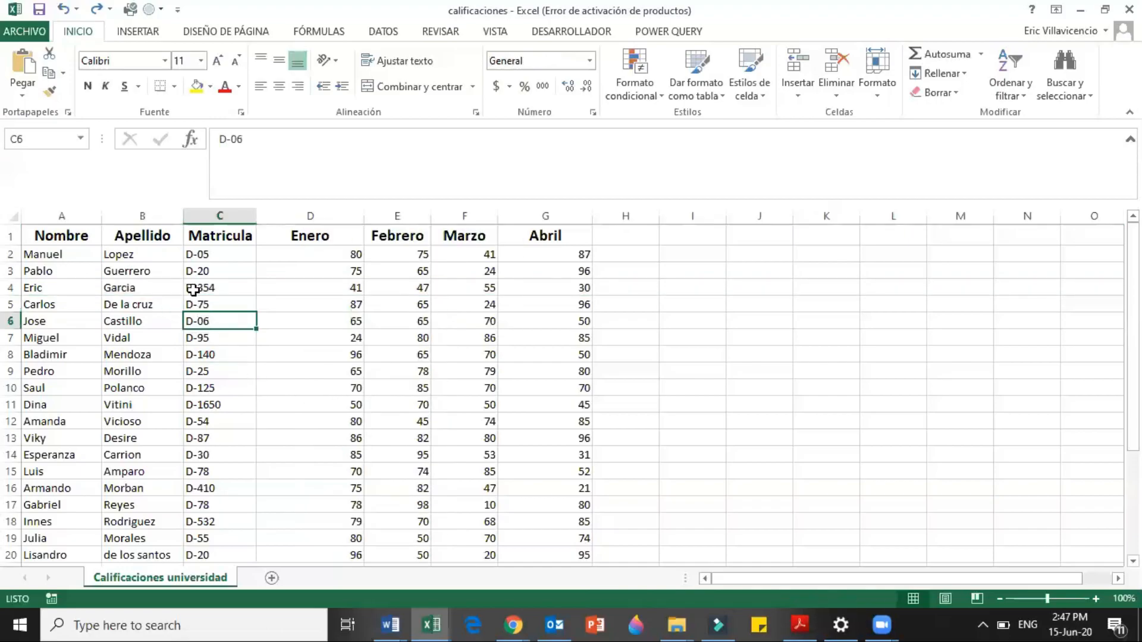
Insert blank cells at C4:F7 with the option Desplazar las celdas hacia abajo, and undo the insertion.
click(236, 296)
drag(236, 297, 433, 334)
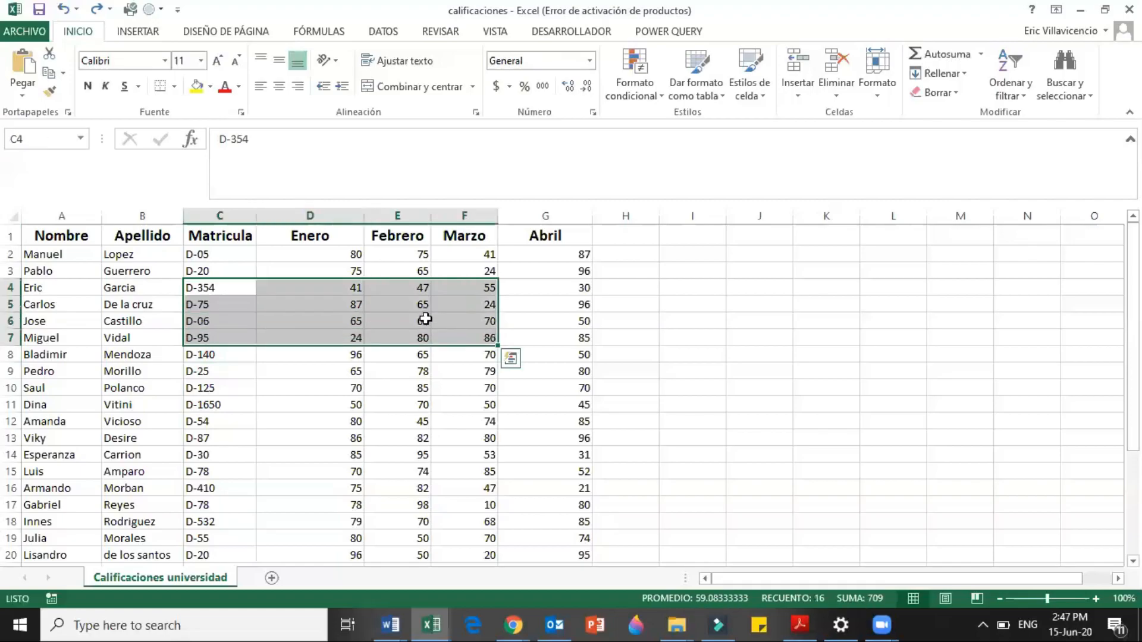
right_click(433, 334)
click(475, 388)
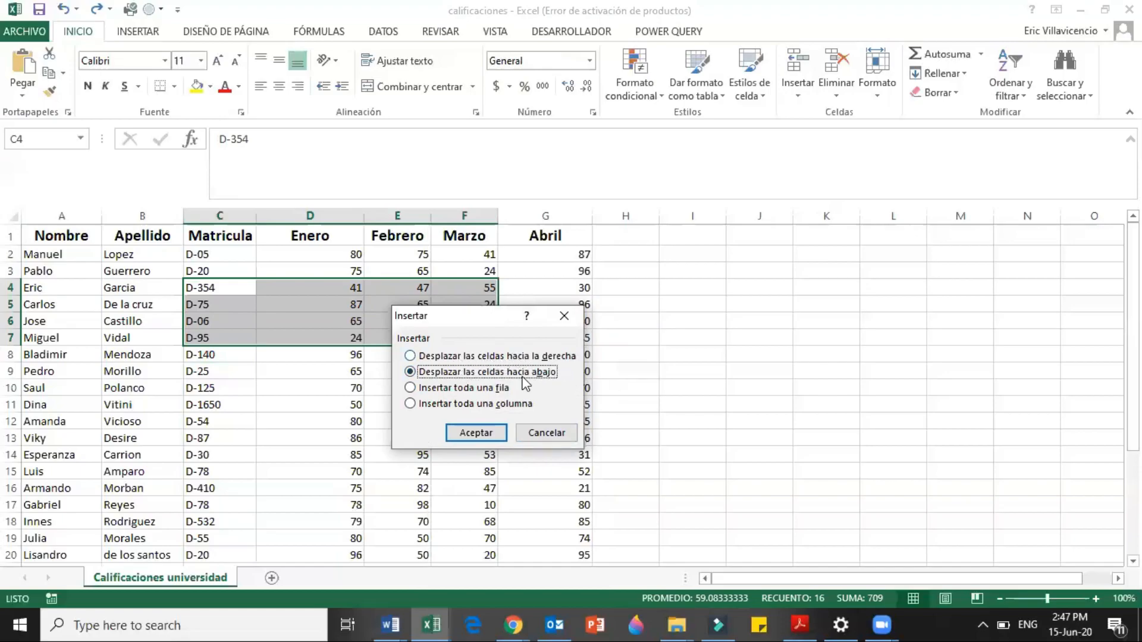
click(487, 433)
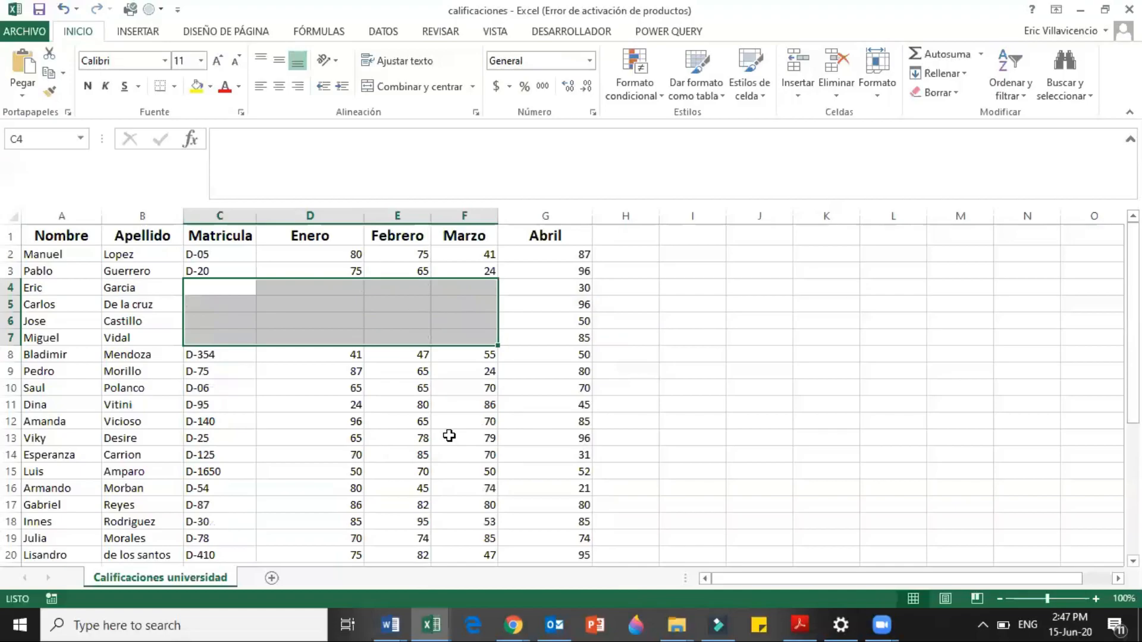
key(ctrl+z)
Insert blank cells at C4:F7 with the option Desplazar las celdas hacia la derecha, and undo the insertion.
right_click(483, 331)
click(532, 388)
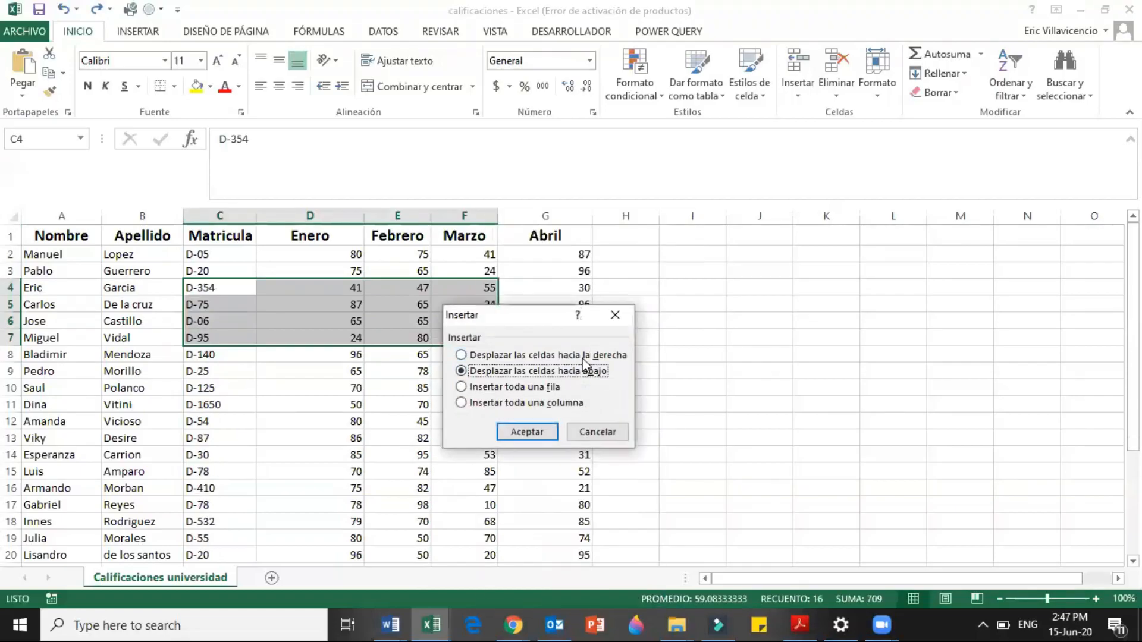
click(585, 356)
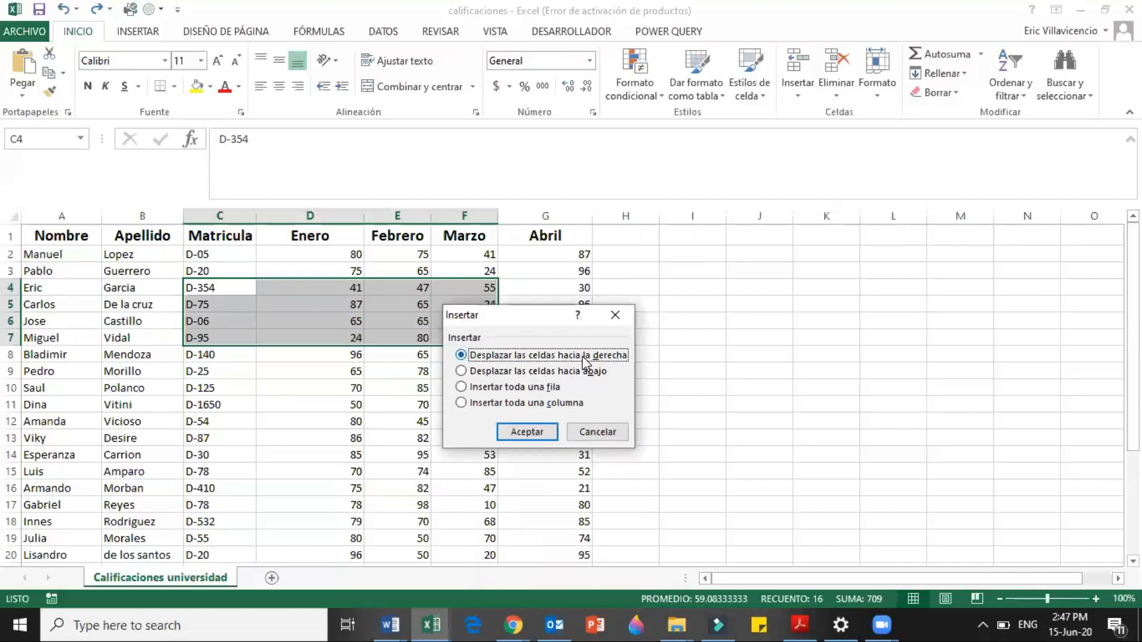
click(523, 434)
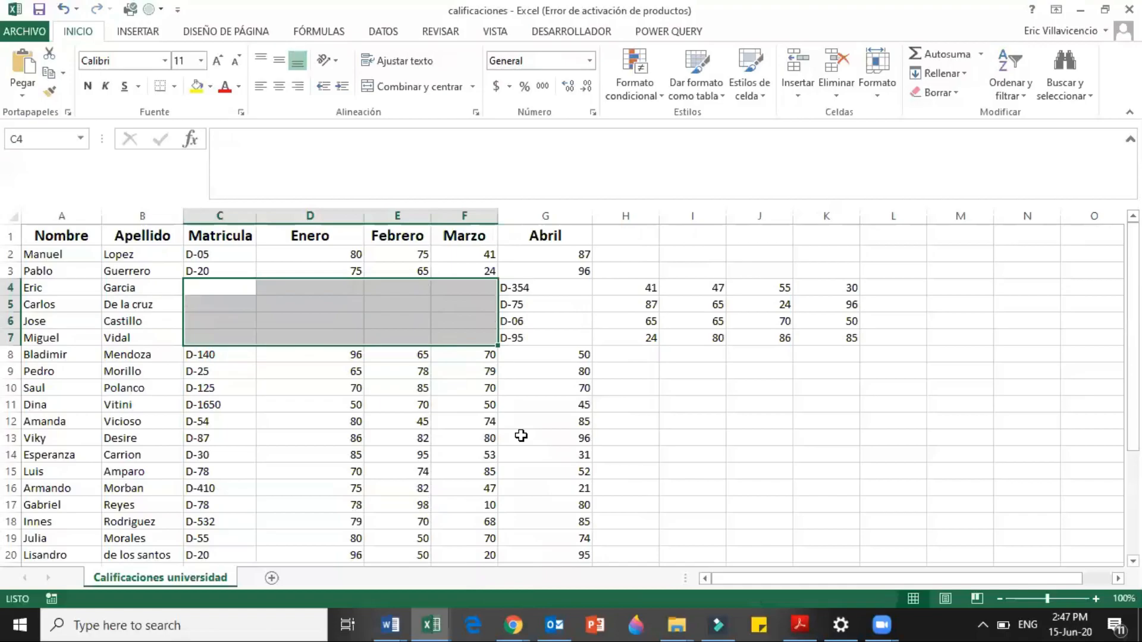
key(ctrl+z)
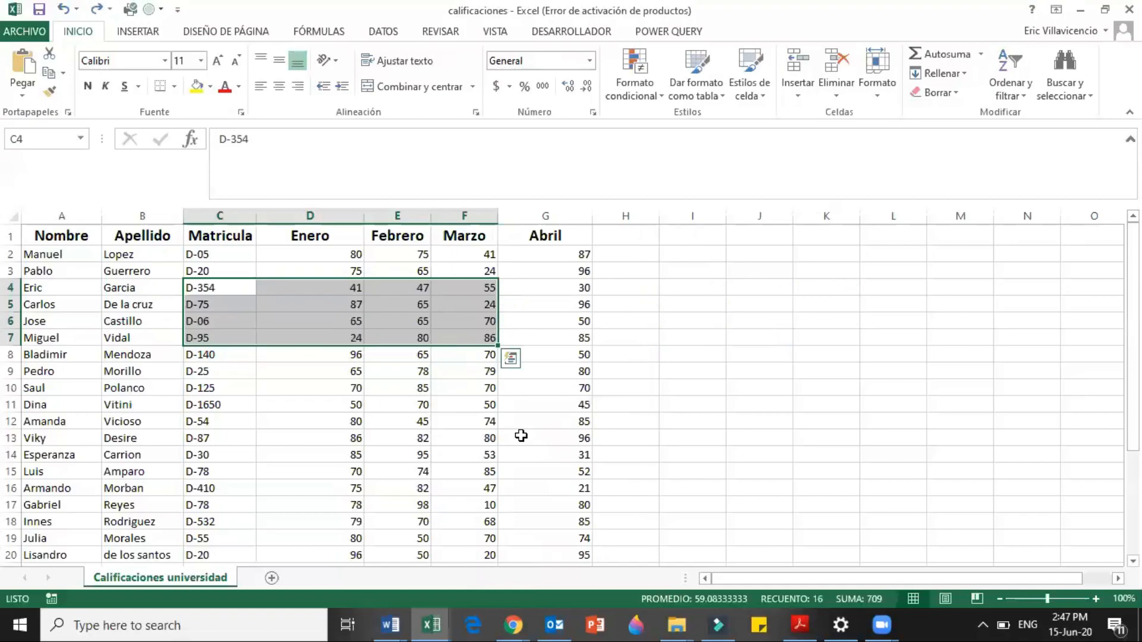
Delete the cells C4:F7 with the option Desplazar las celdas hacia arriba, and undo the deletion.
right_click(440, 340)
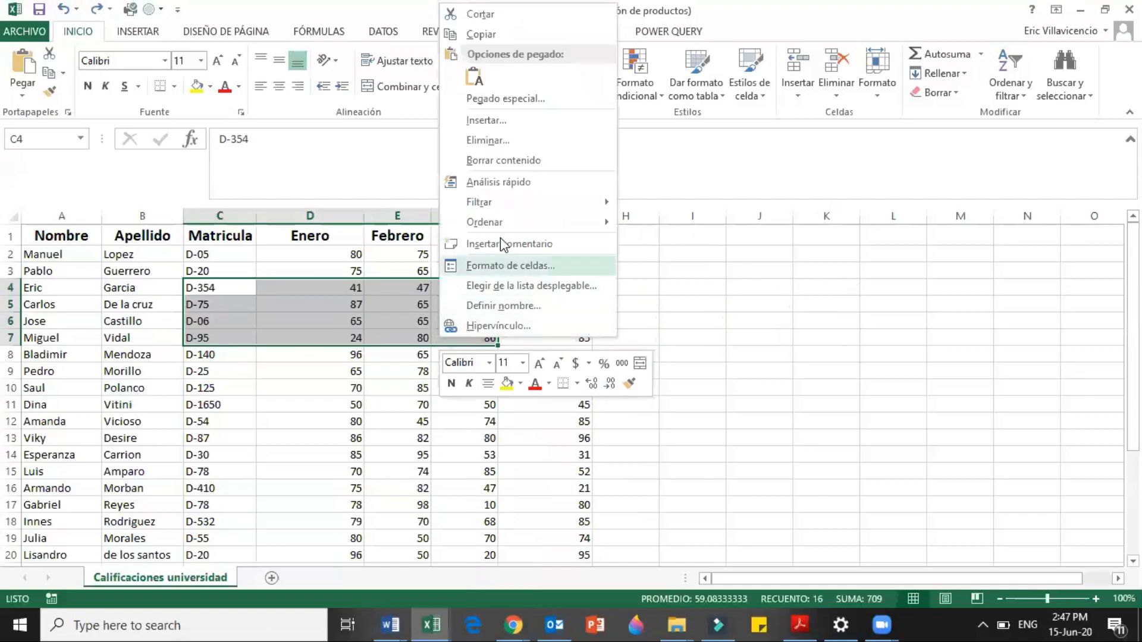
click(516, 145)
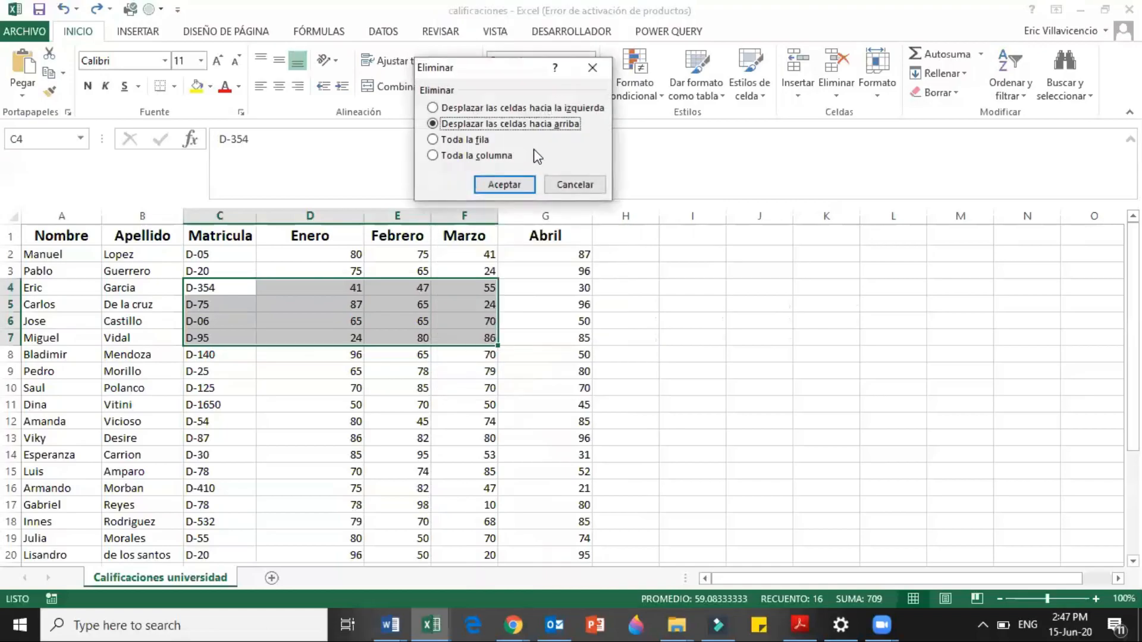
click(522, 182)
key(ctrl+z)
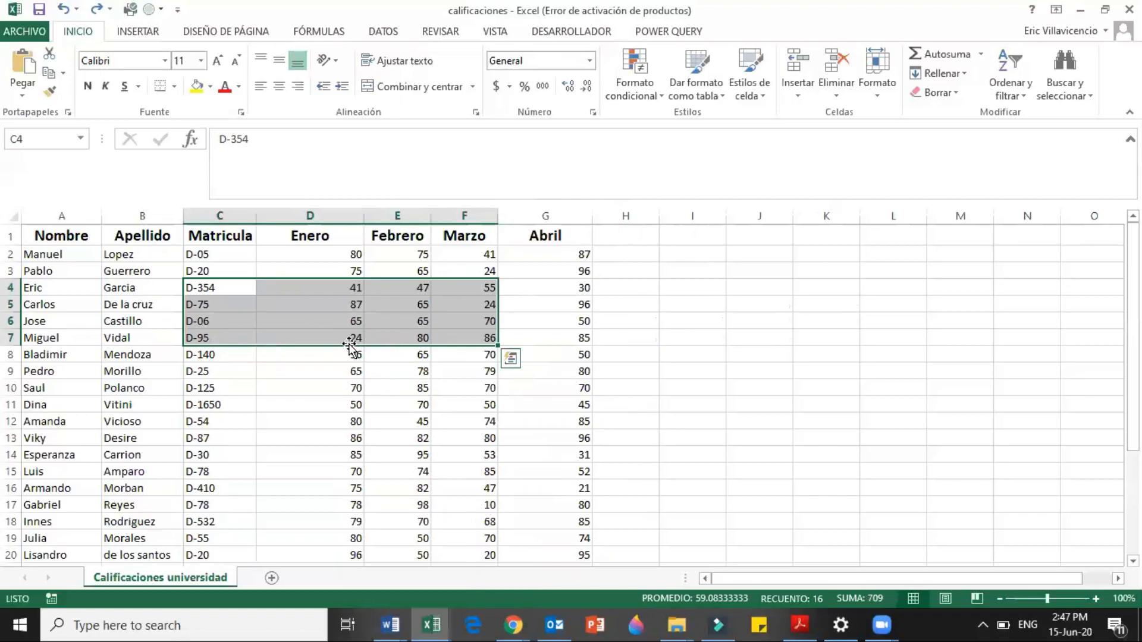
right_click(413, 355)
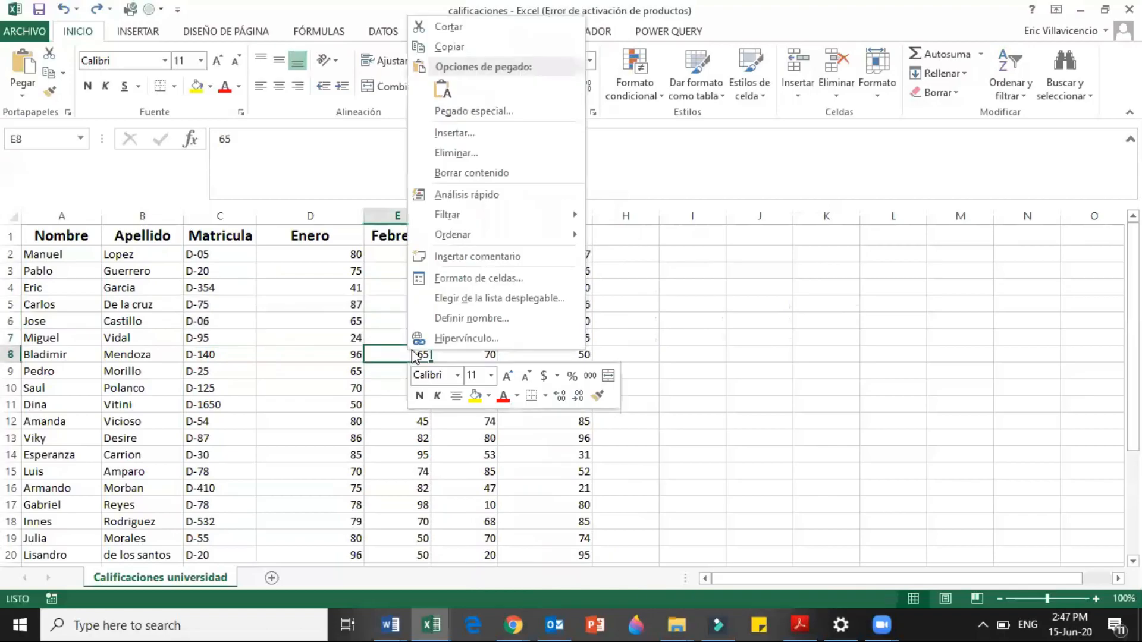
click(312, 390)
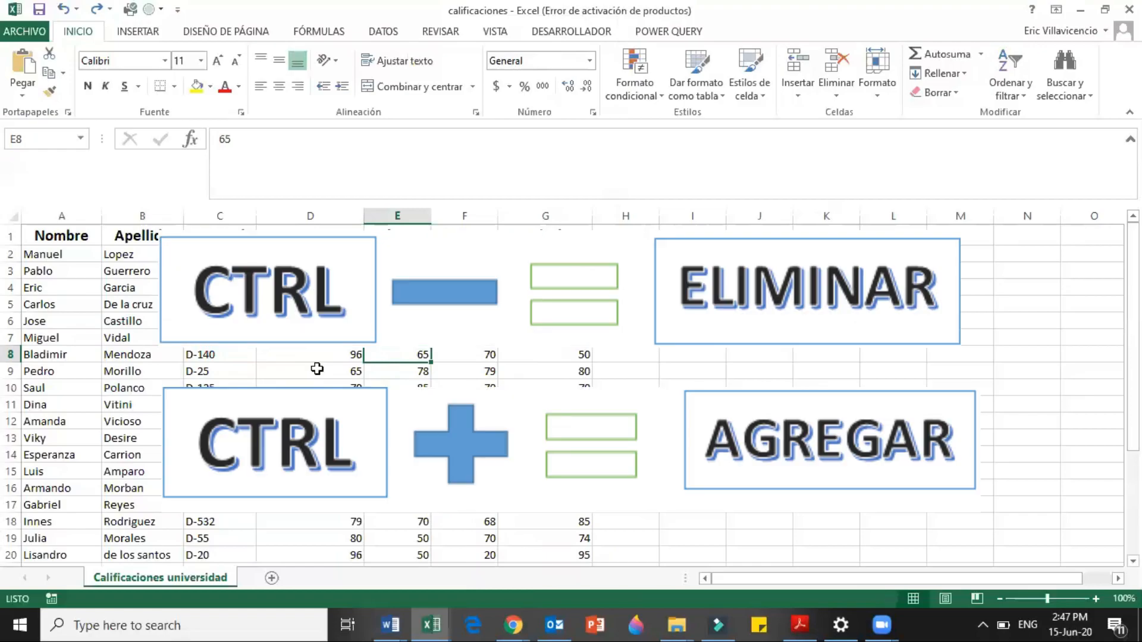
Select the entire row 4 and insert several blank rows above it.
key(Left)
key(Left)
key(Left)
key(Left)
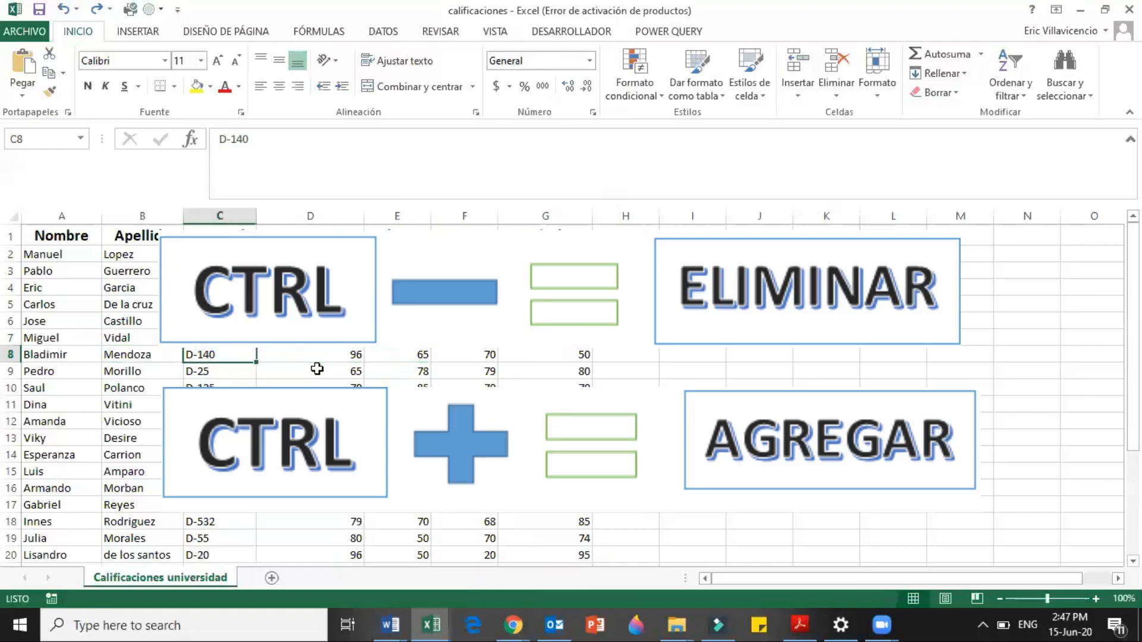
key(Up)
key(Up)
key(Up)
key(Up)
key(shift+space)
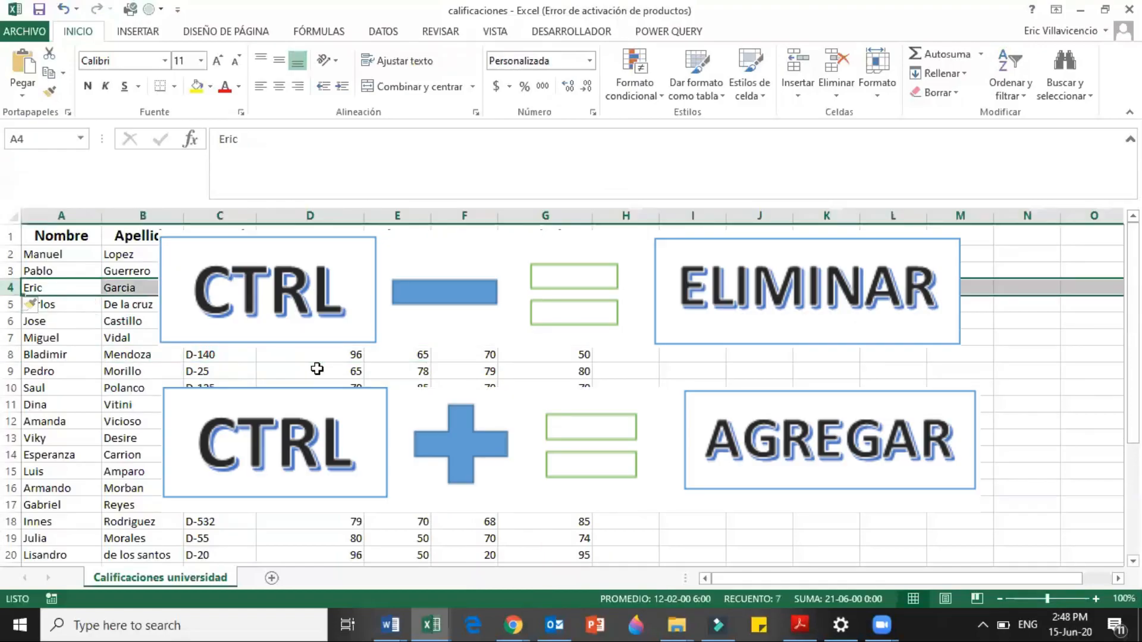
key(ctrl+plus)
key(ctrl+plus)
key(ctrl+plus)
key(ctrl+plus)
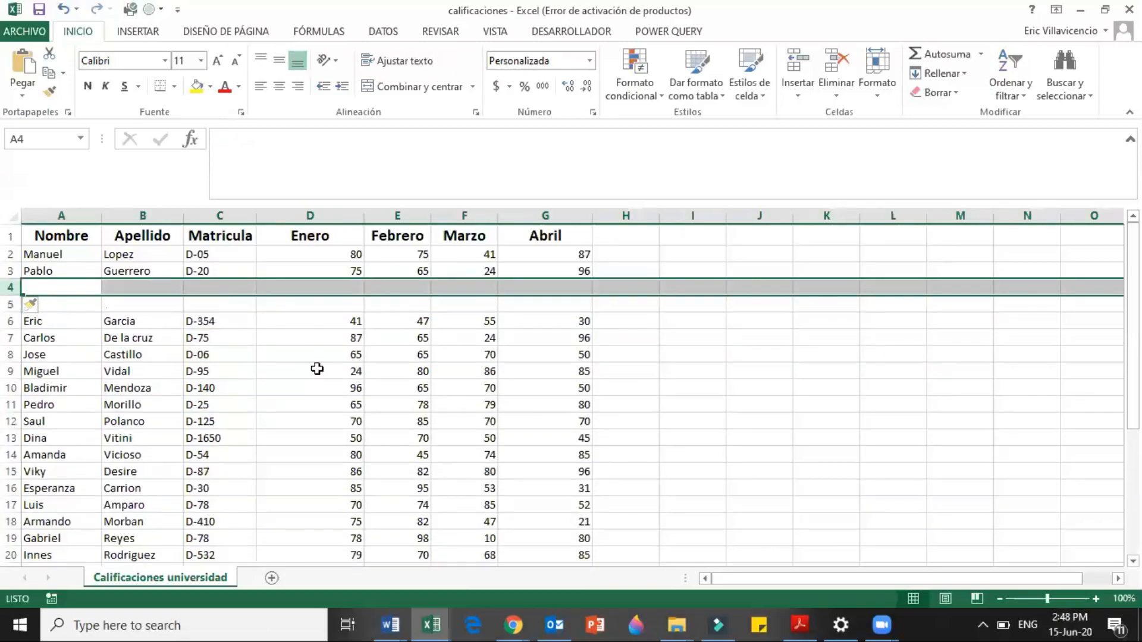
Delete the blank rows inserted at row 4, undoing the last two row deletions and removing the restored blank row.
key(ctrl+minus)
key(ctrl+minus)
key(ctrl+minus)
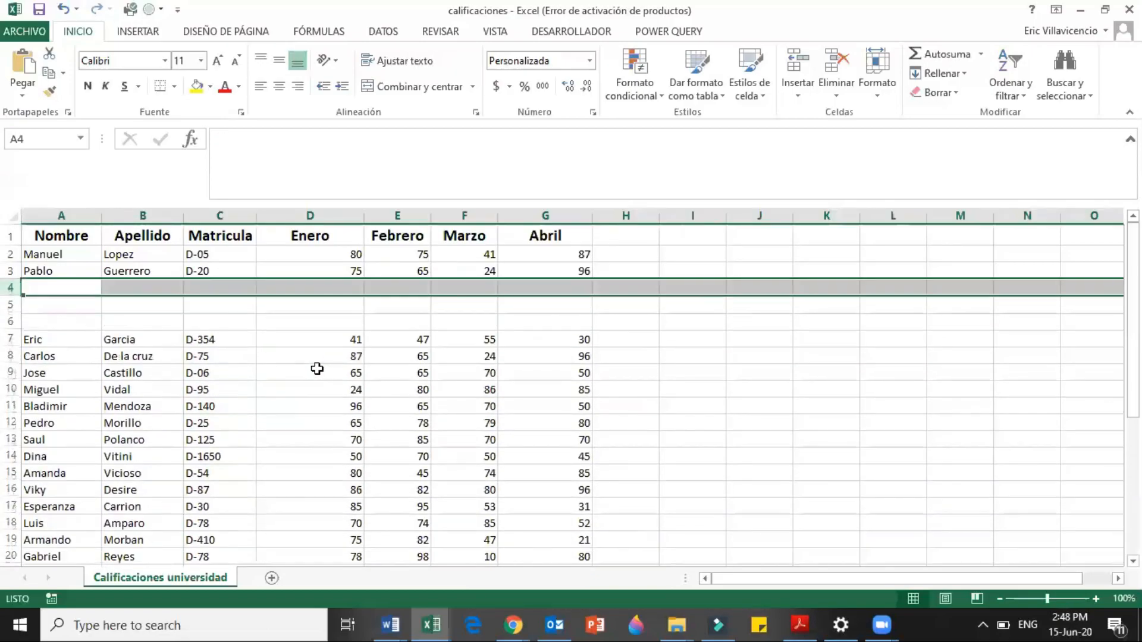
key(ctrl+minus)
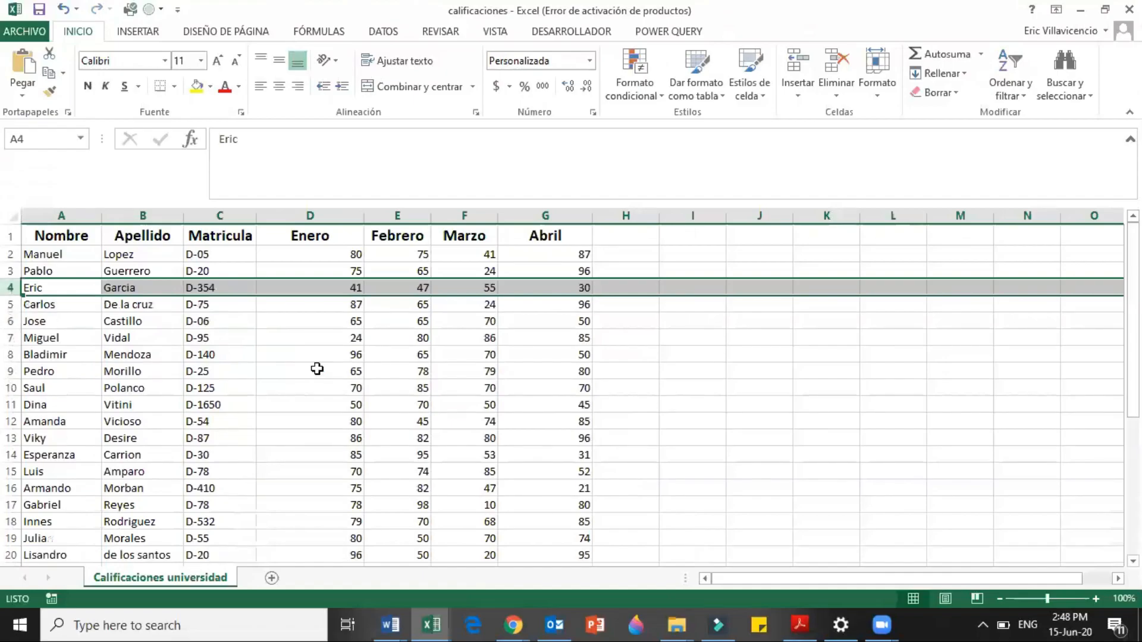
key(ctrl+minus)
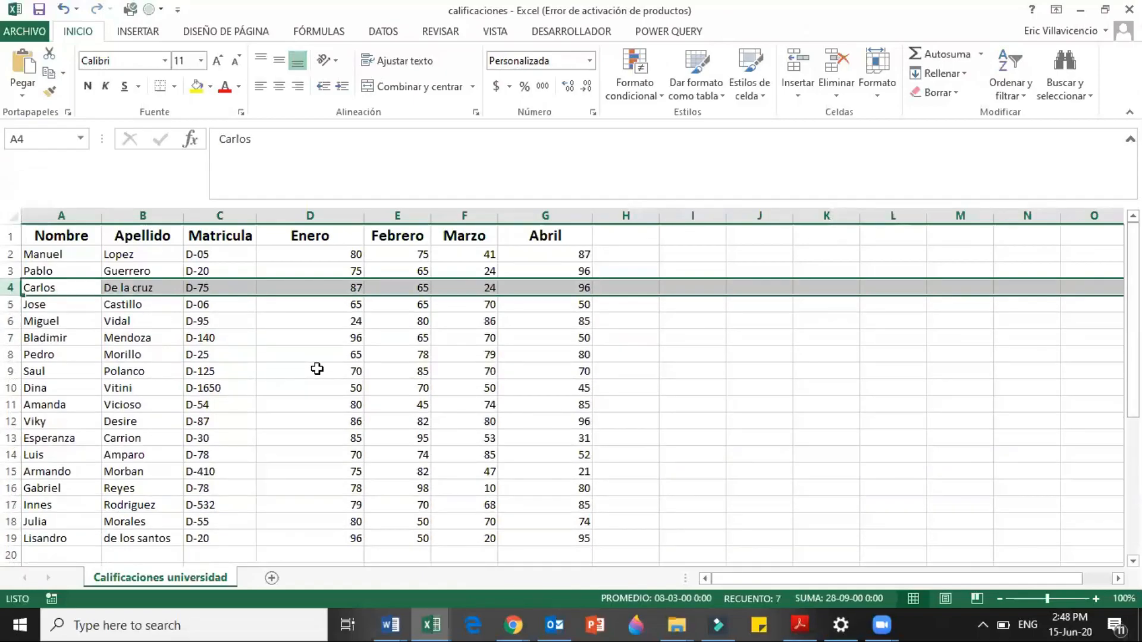
key(ctrl+z)
key(ctrl+z)
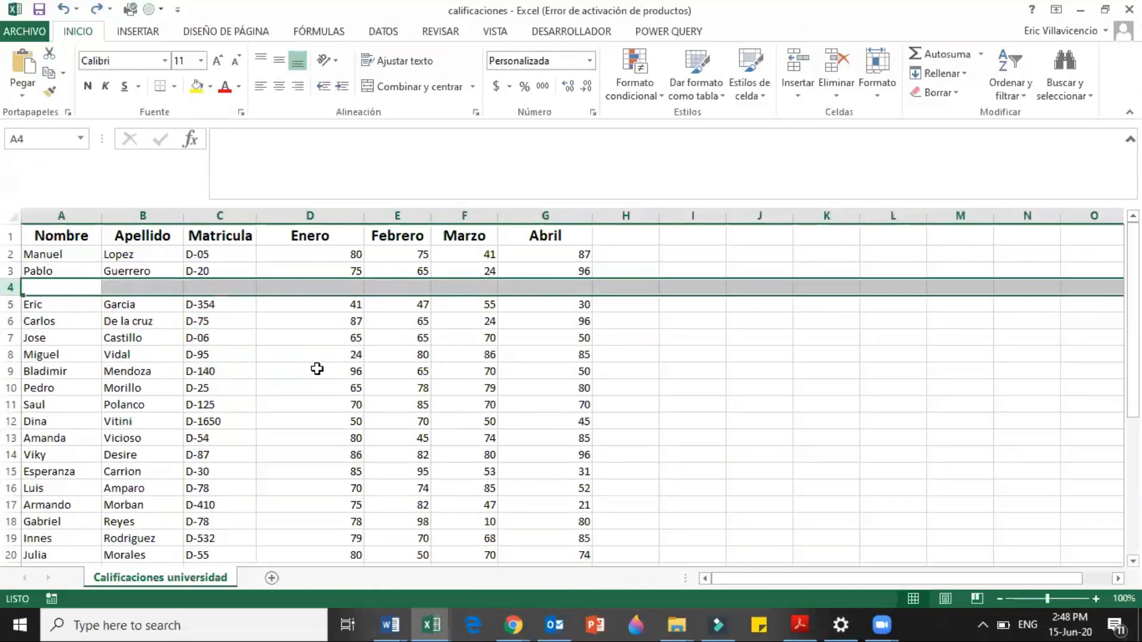
key(ctrl+minus)
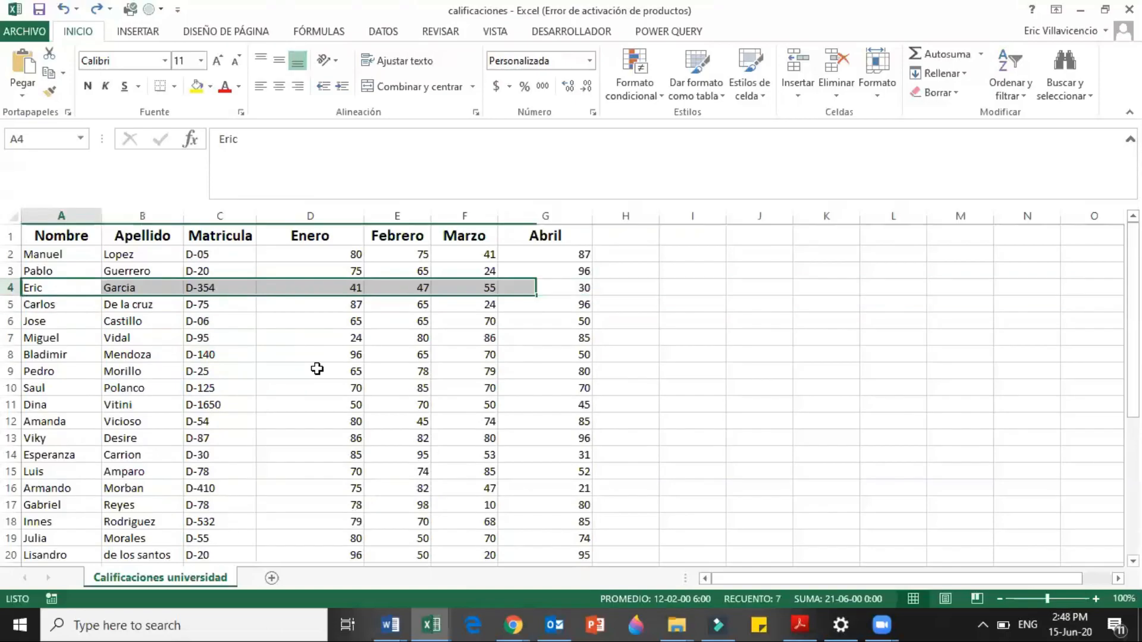
Select the entire Apellido column, insert two blank columns before it, and delete them.
key(Right)
key(ctrl+space)
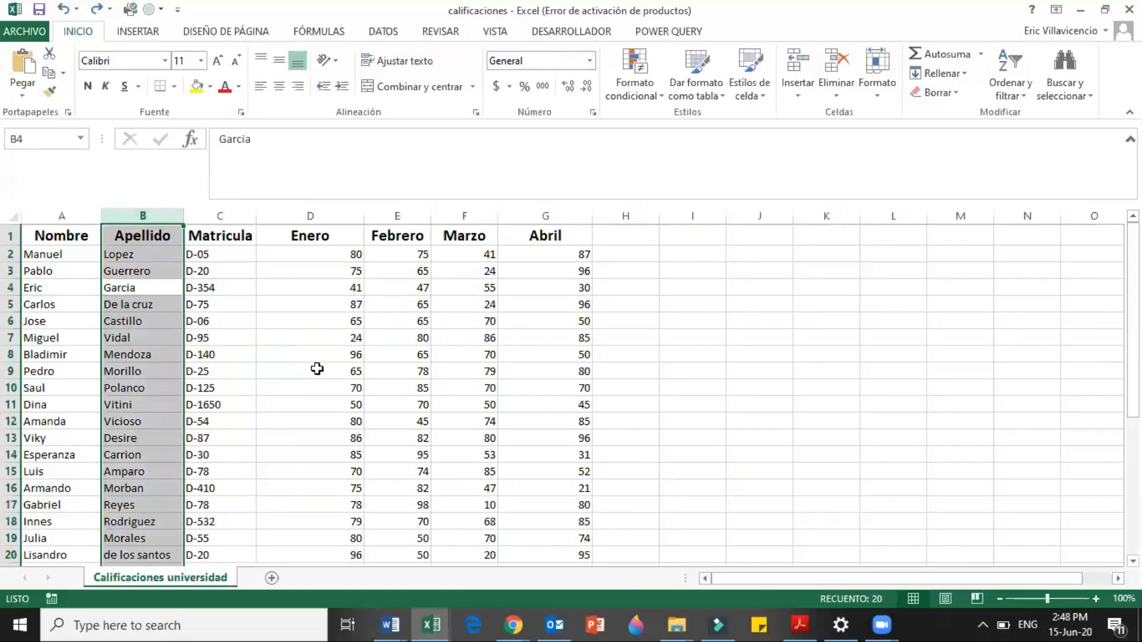
key(ctrl+plus)
key(ctrl+plus)
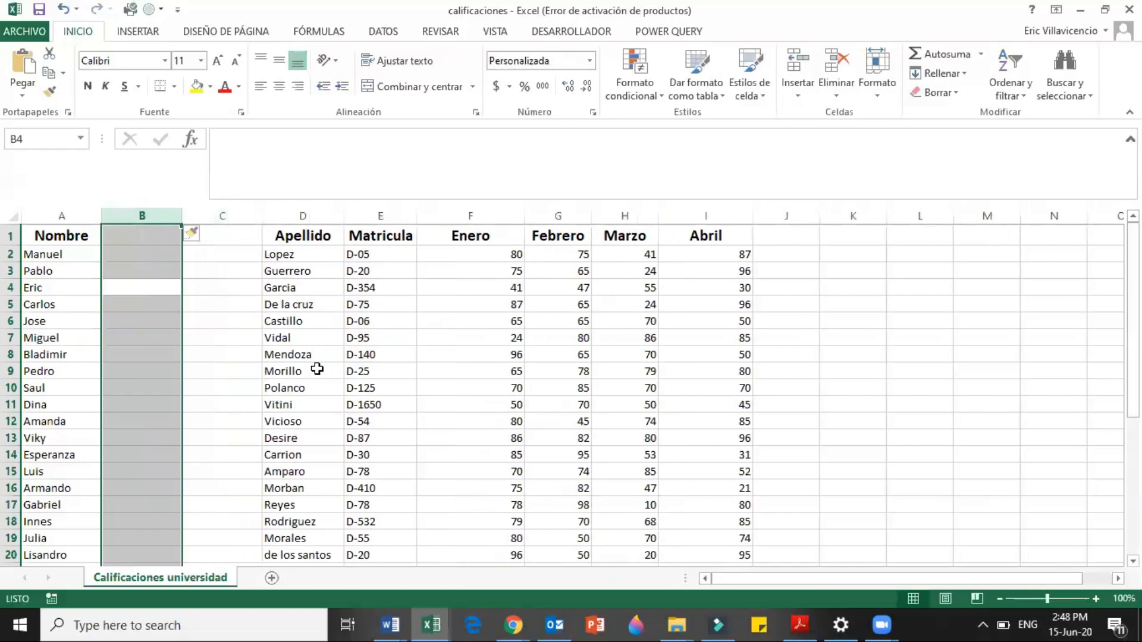
key(ctrl+minus)
key(ctrl+minus)
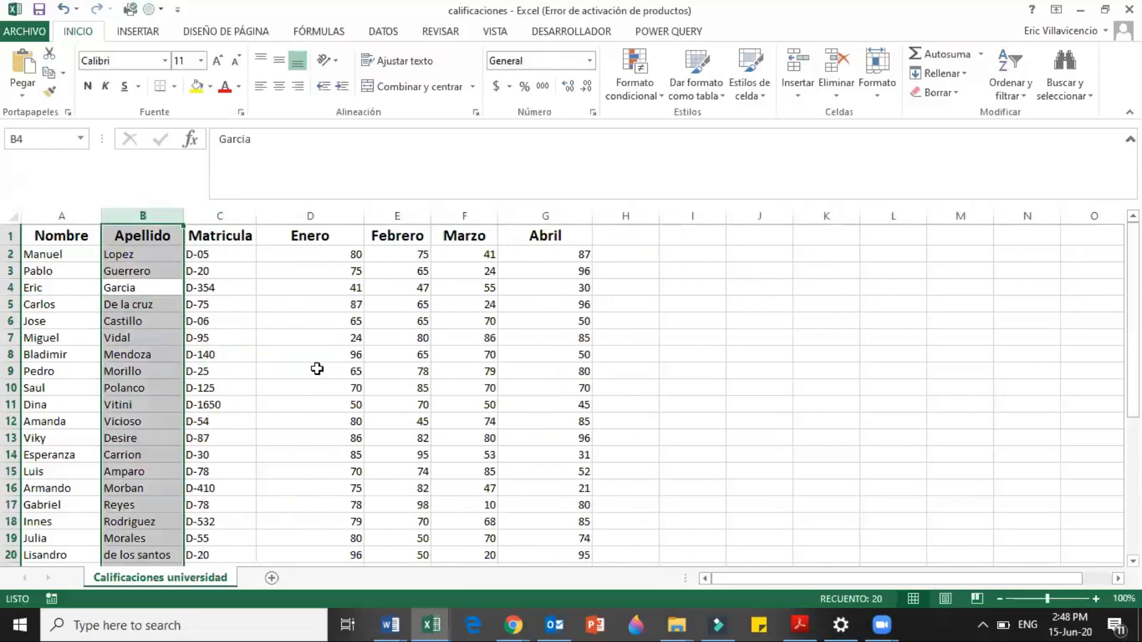
Select the range C4:E6, insert blank cells with Desplazar las celdas hacia abajo, and undo the insertion.
key(Right)
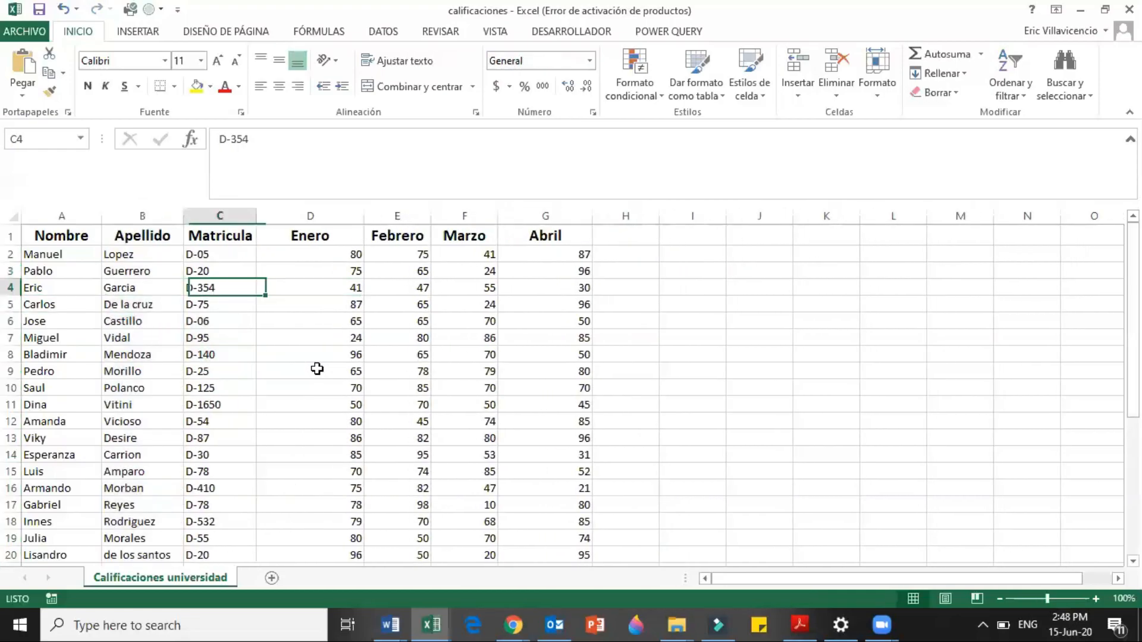
key(shift+Right)
key(shift+Down)
key(shift+Down)
key(shift+Right)
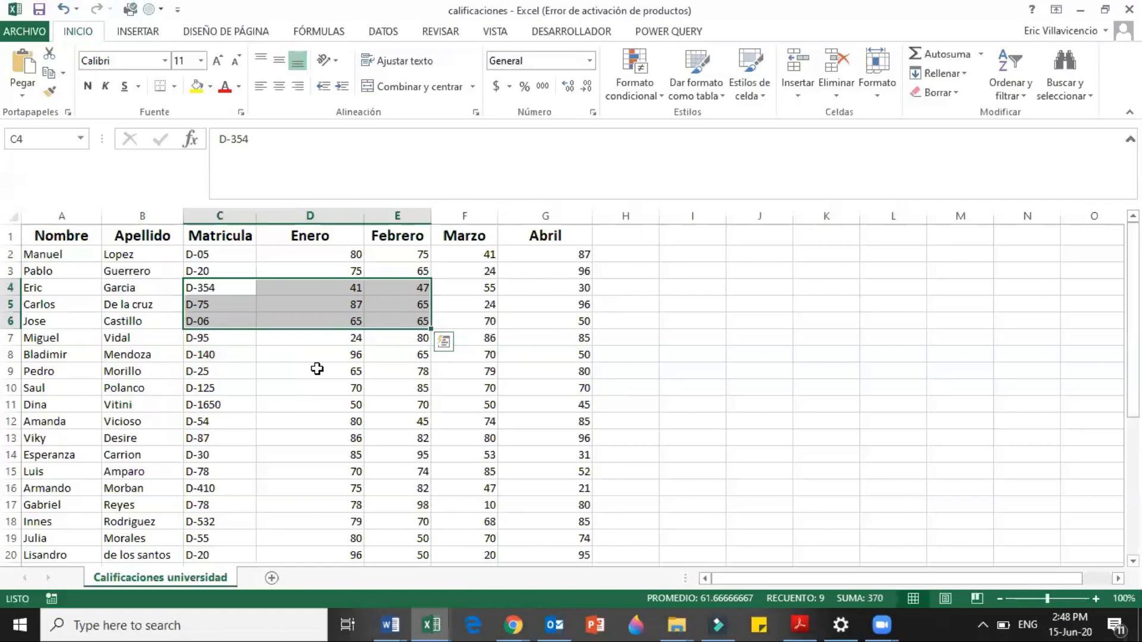
key(ctrl+plus)
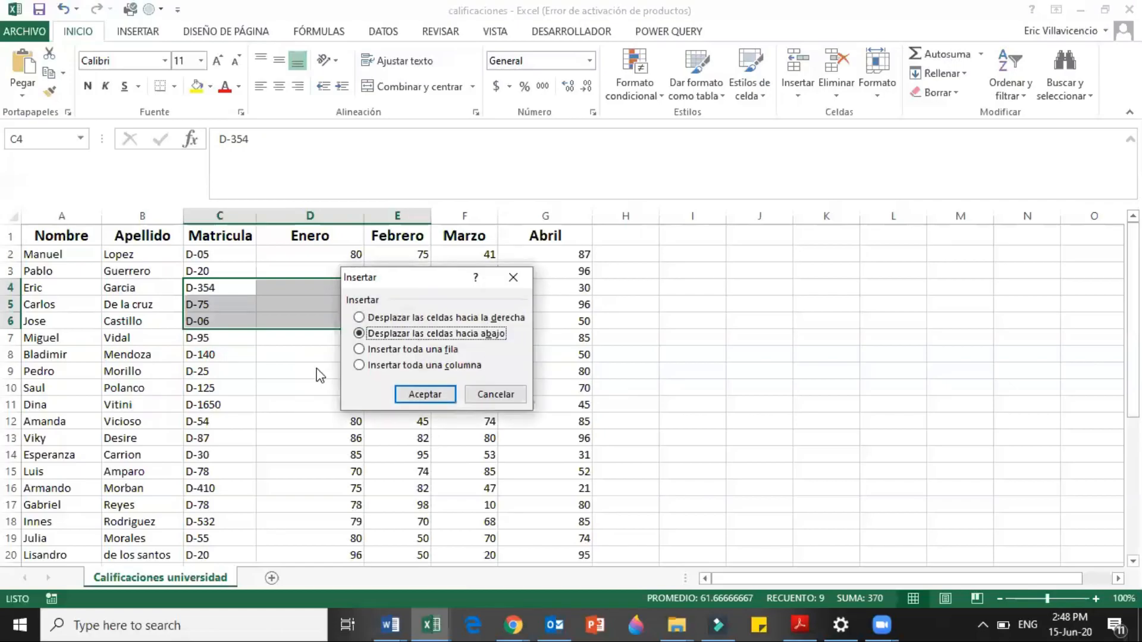
key(Return)
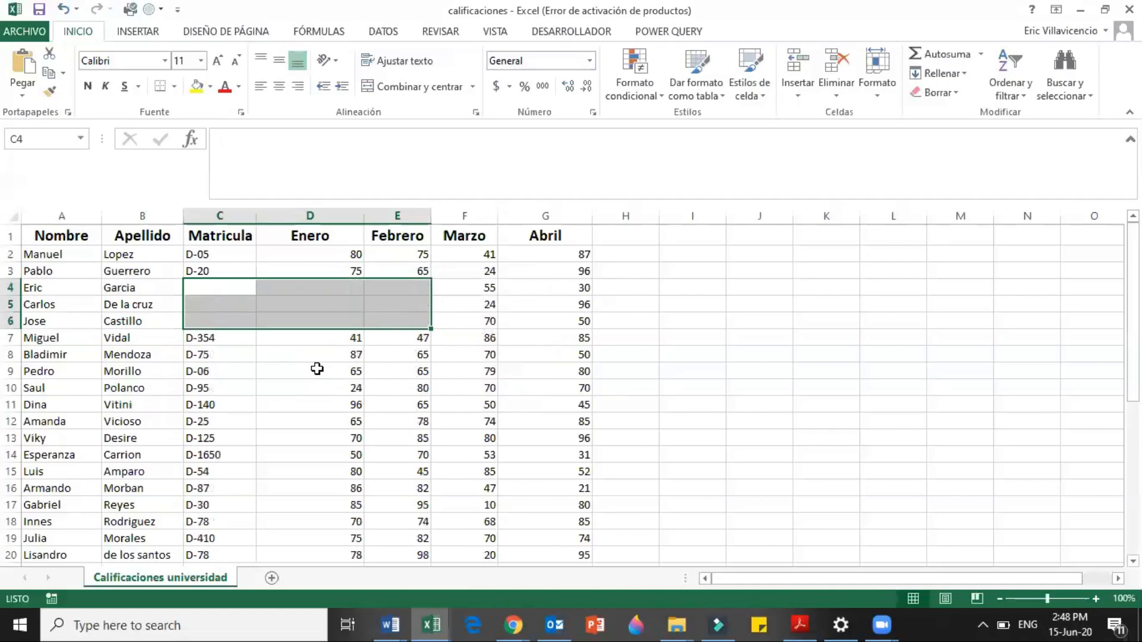
key(ctrl+z)
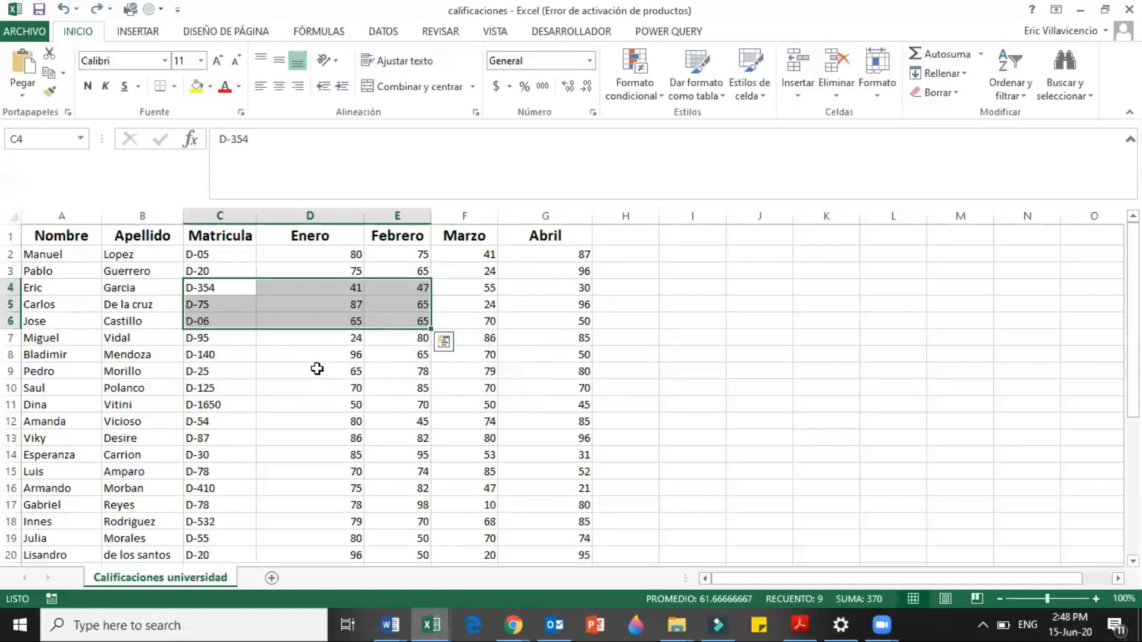
Insert blank cells at C4:E6 with Desplazar las celdas hacia la derecha, undo the insertion, and select cell E5.
key(ctrl+plus)
key(Up)
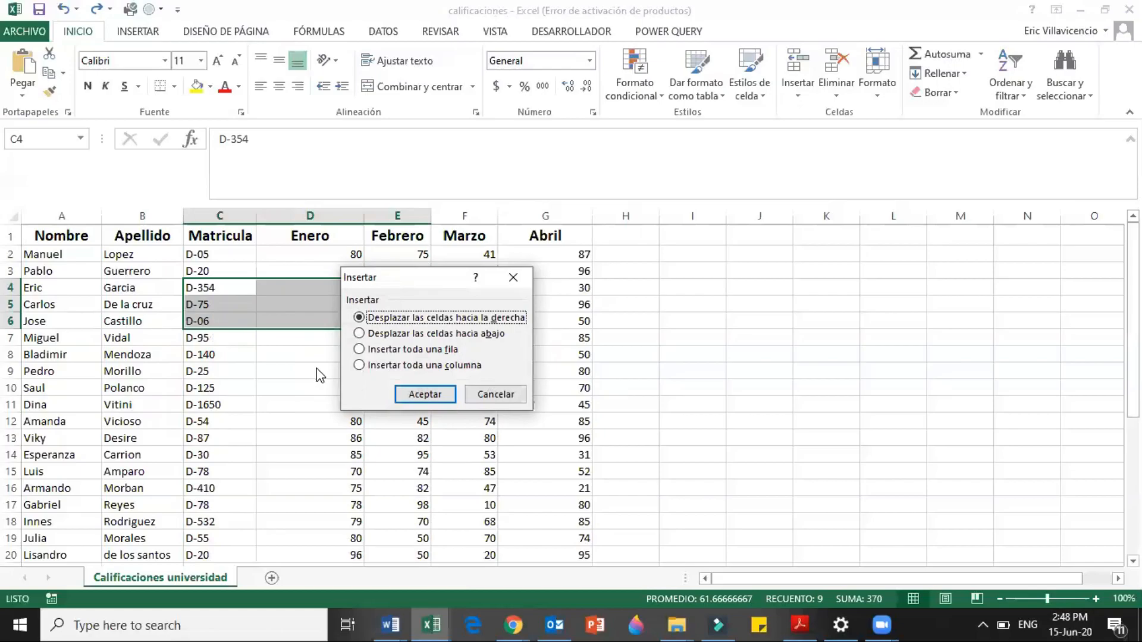
key(Return)
key(ctrl+z)
key(Right)
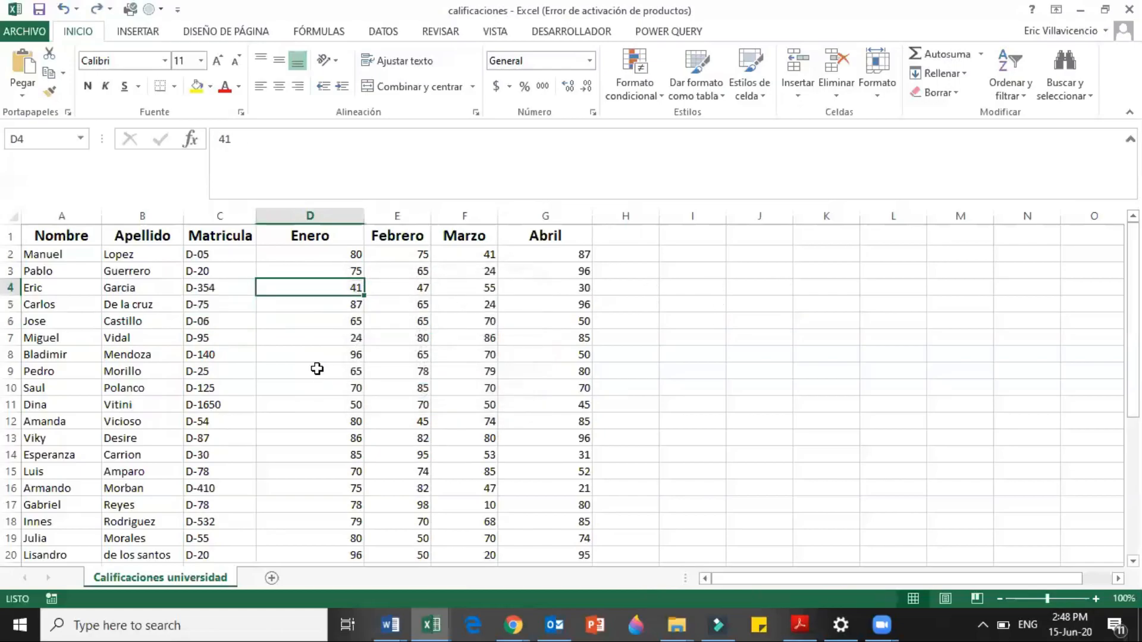
key(Right)
key(Down)
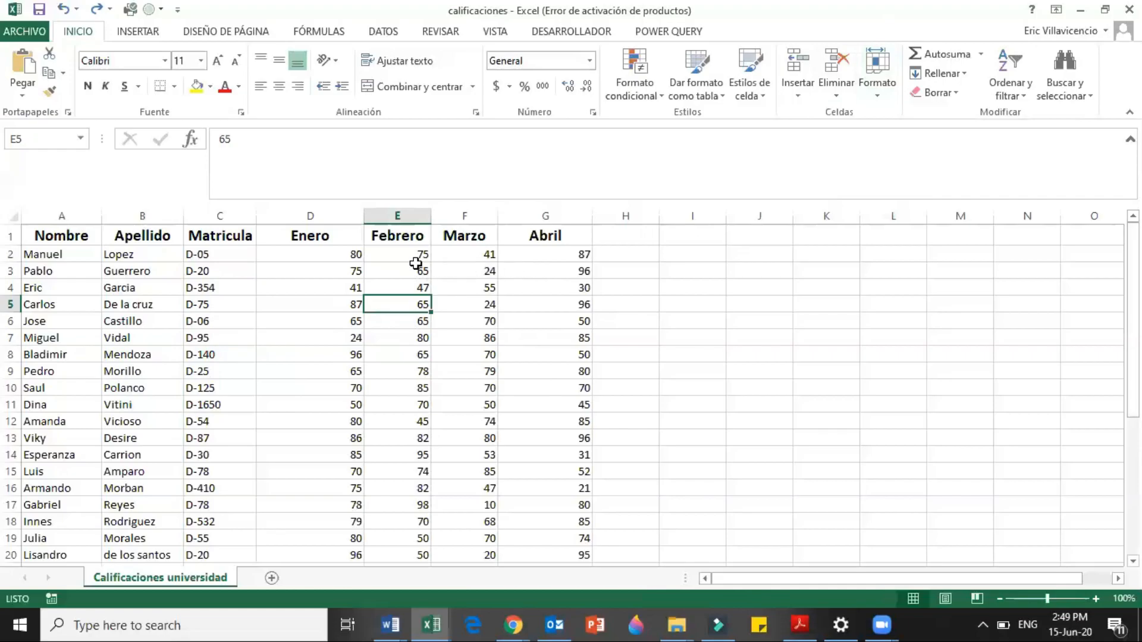
Select the entire row 5, set its row height to 20 through the cell format options, and undo the change.
key(shift+space)
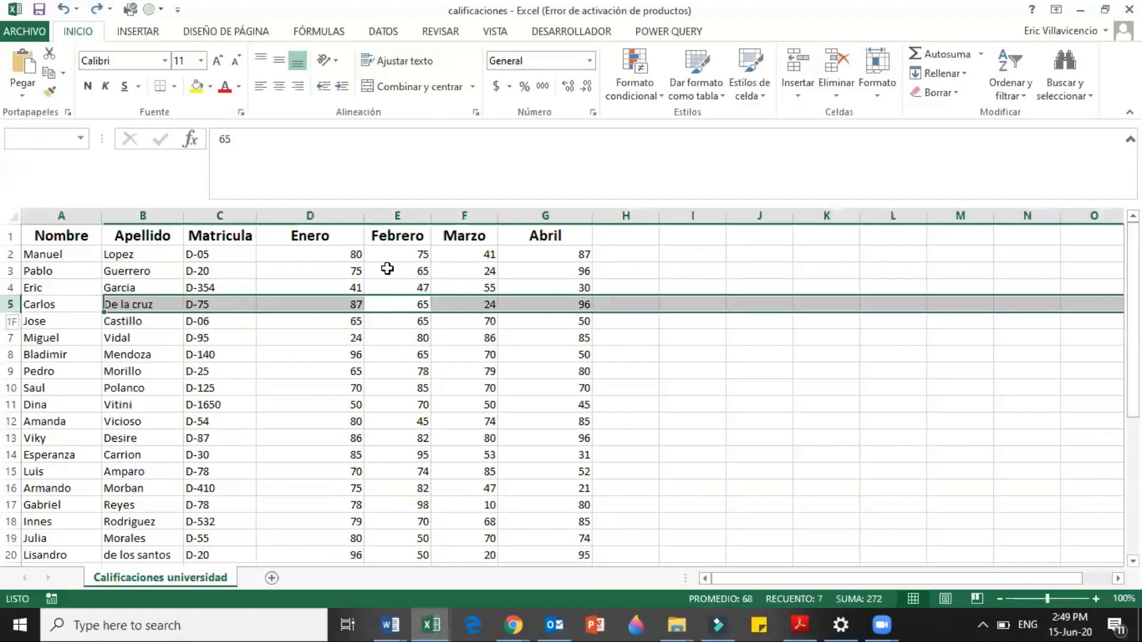
click(873, 97)
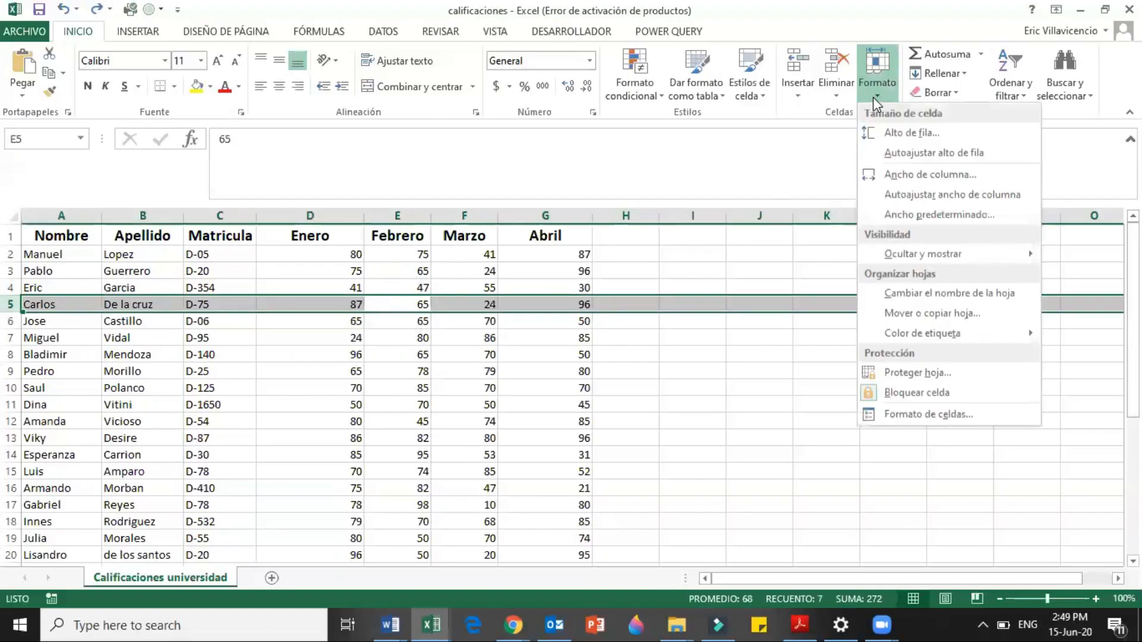
click(898, 132)
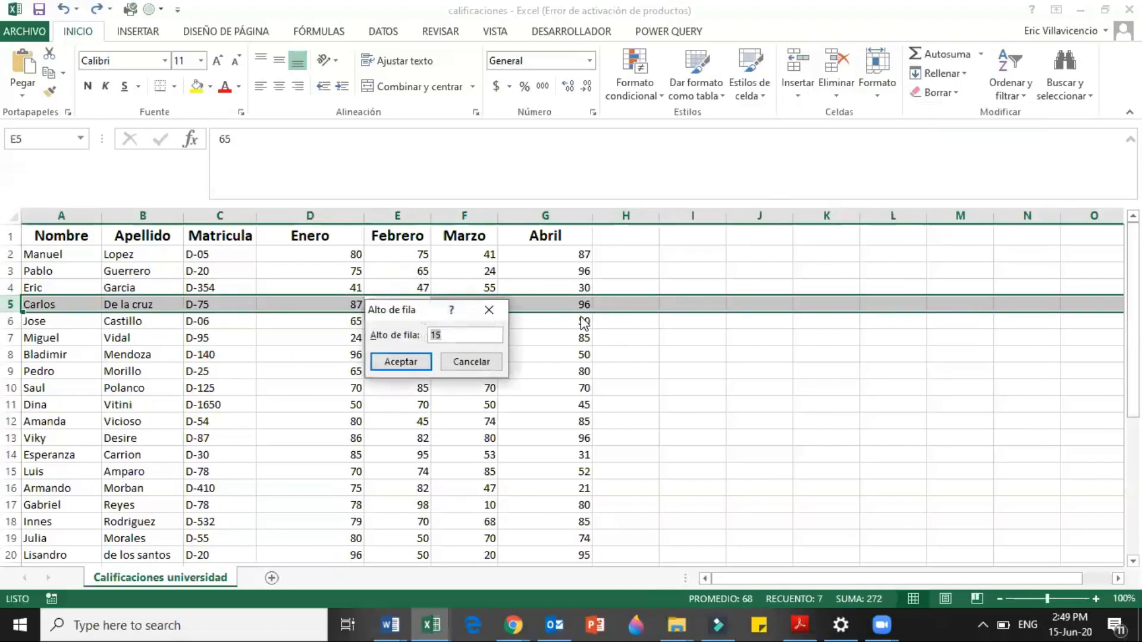
key(Right)
key(BackSpace)
key(BackSpace)
text(20)
key(Return)
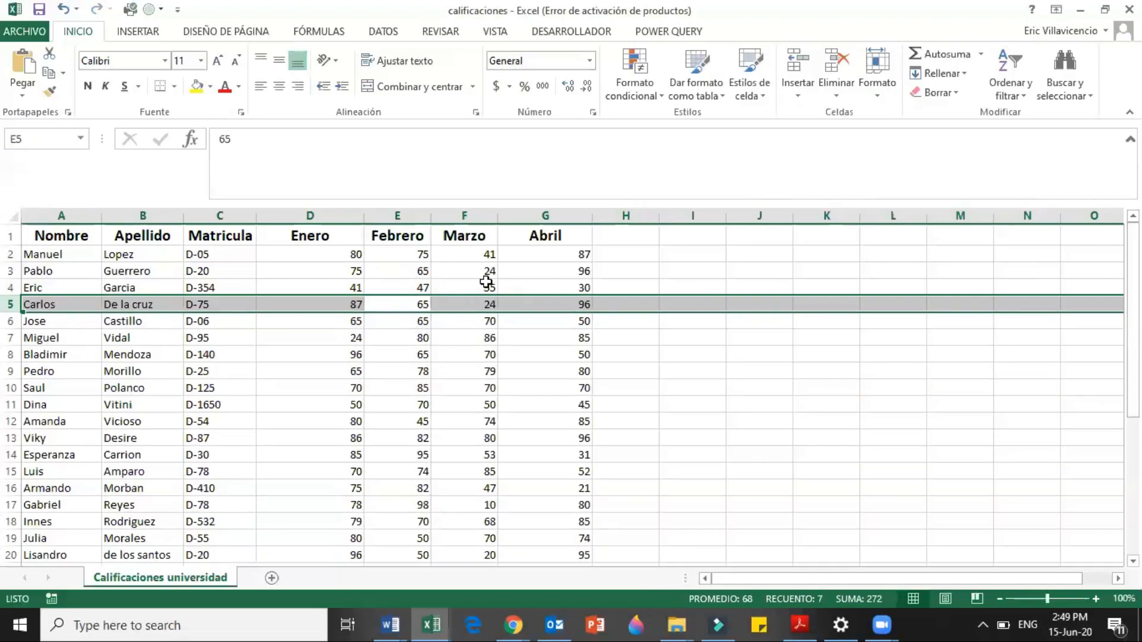
key(ctrl+z)
Set the width of the entire Febrero column to 55, undo the change, and select cell E7.
click(397, 215)
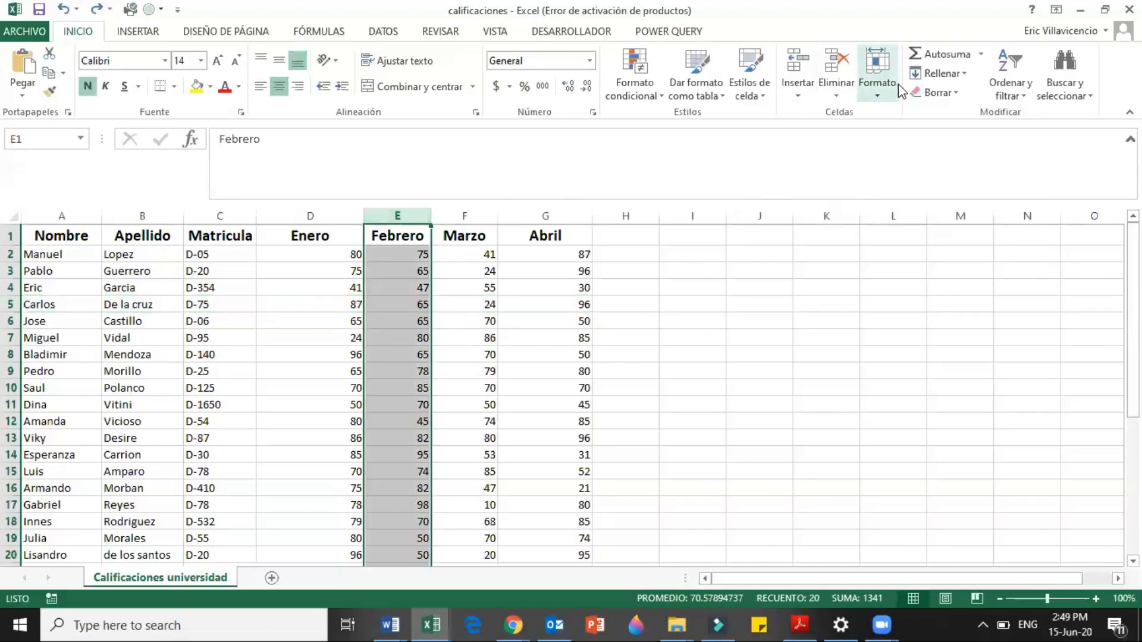
click(881, 83)
click(887, 178)
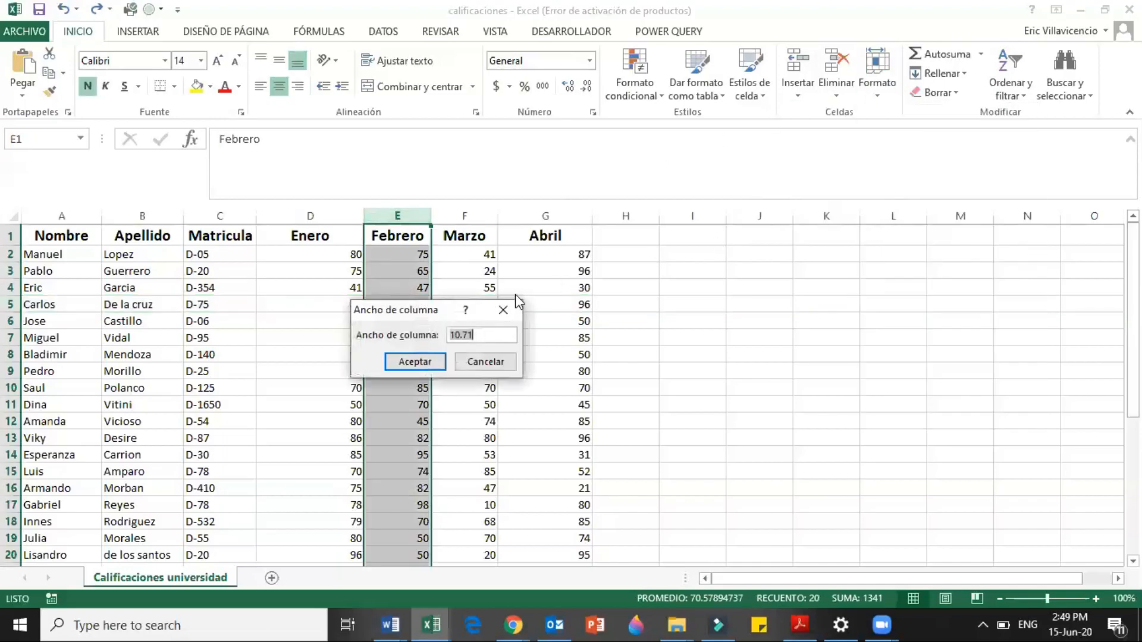
text(55)
key(Return)
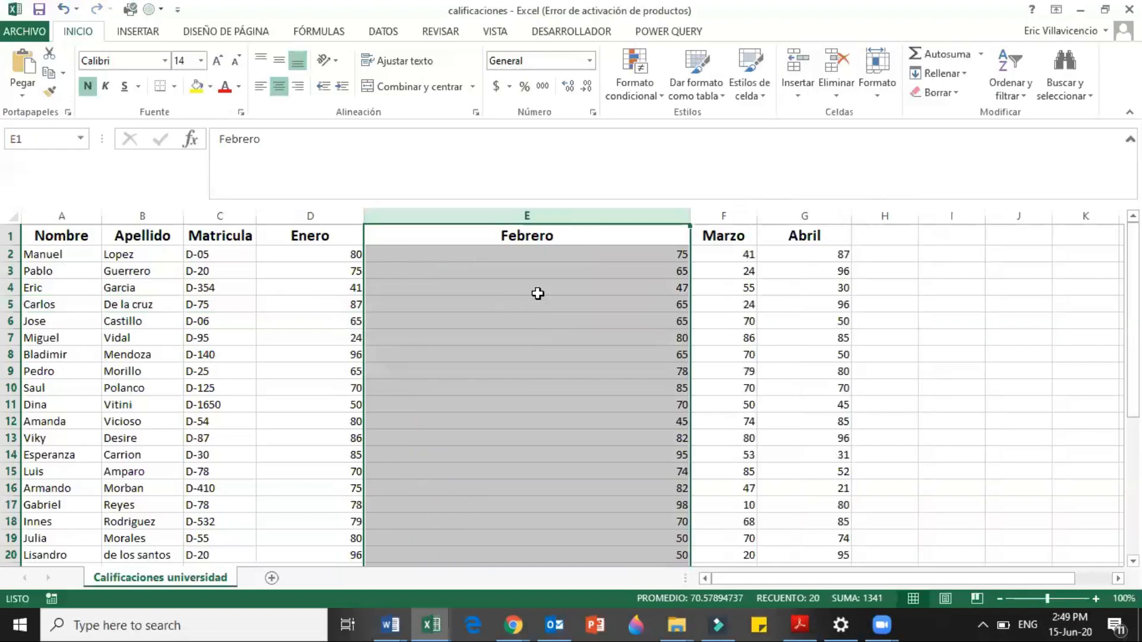
key(ctrl+z)
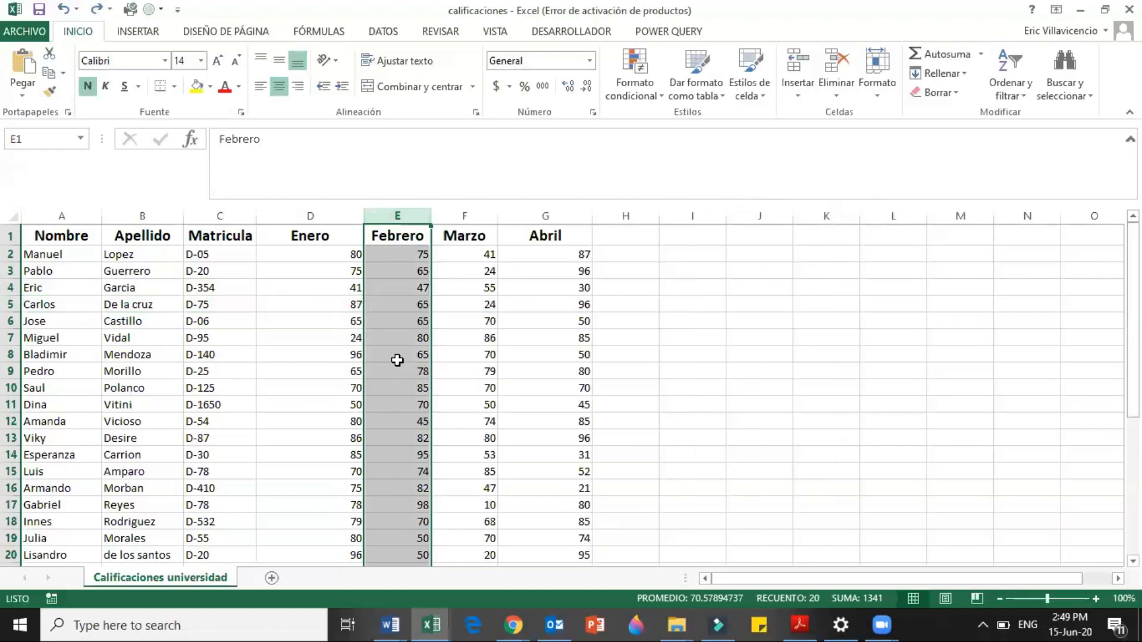
click(397, 337)
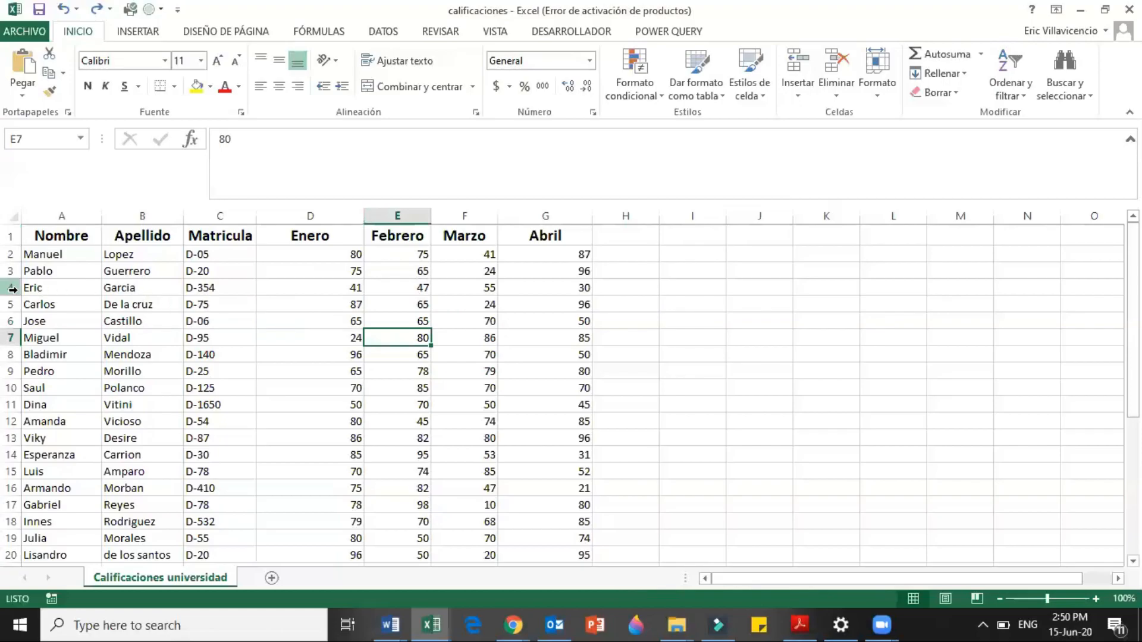
Select the entire row 3, open its Alto de fila setting, and close it without entering a value.
click(10, 271)
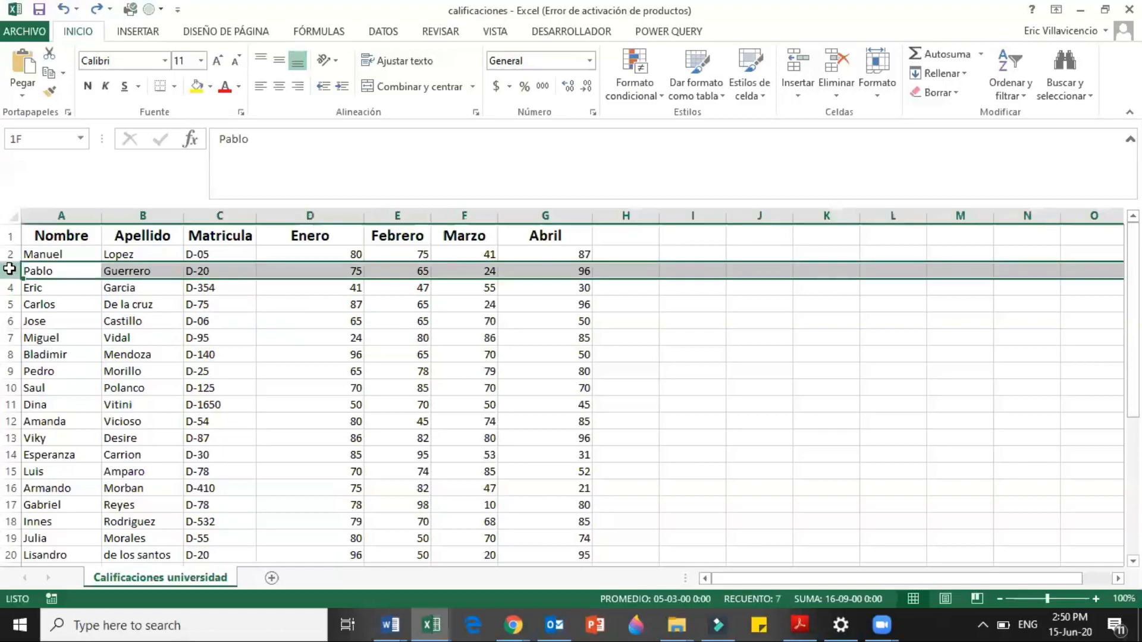
right_click(53, 273)
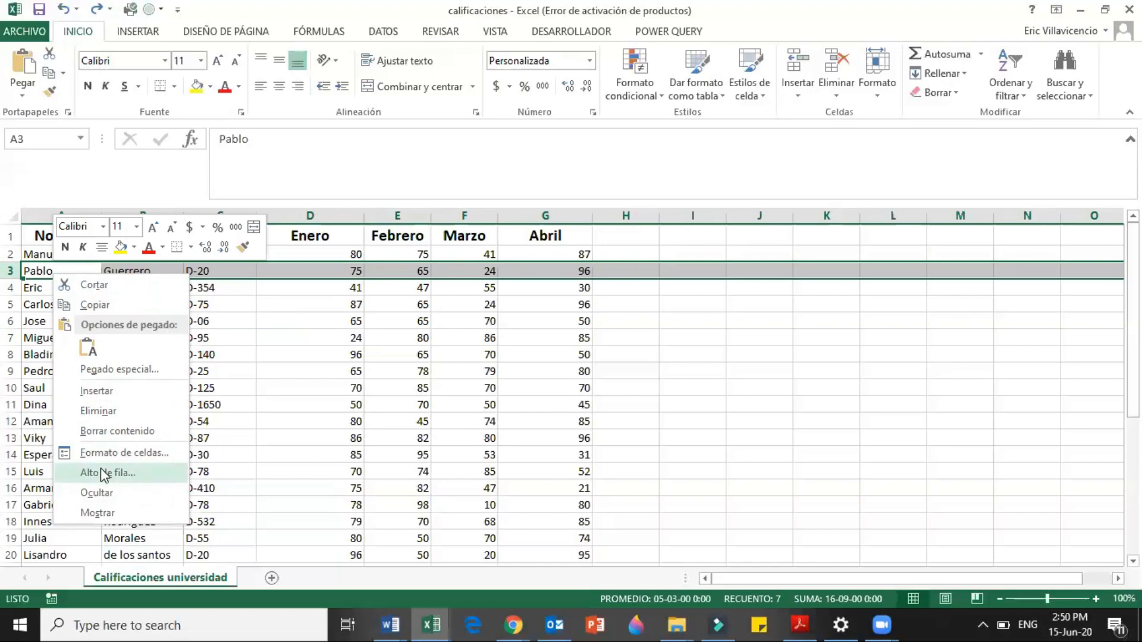
click(115, 474)
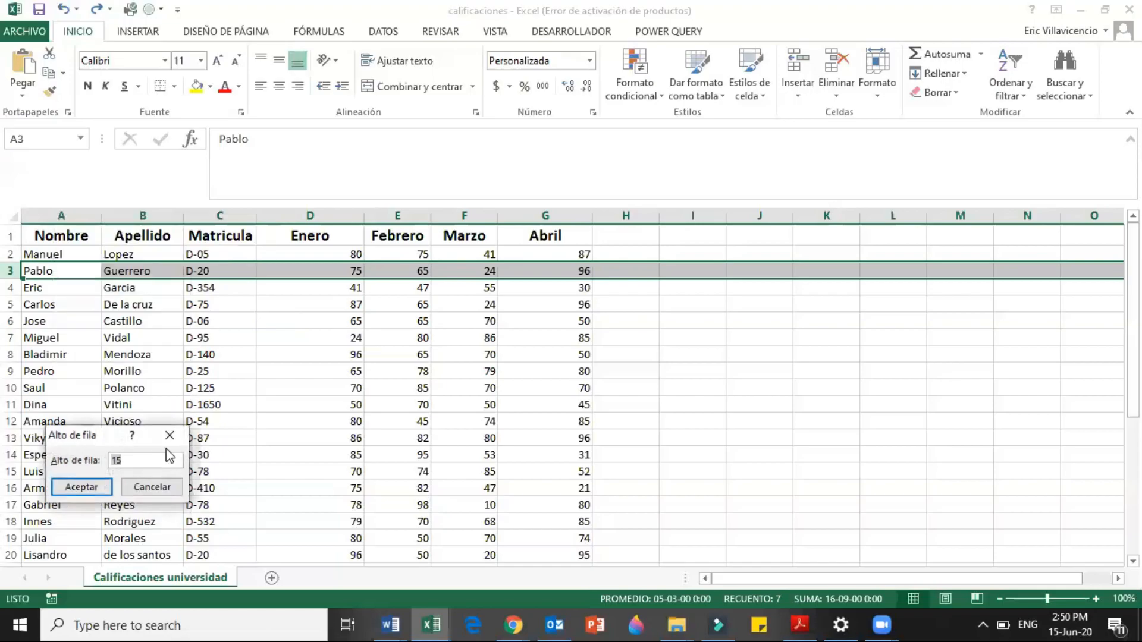
click(170, 436)
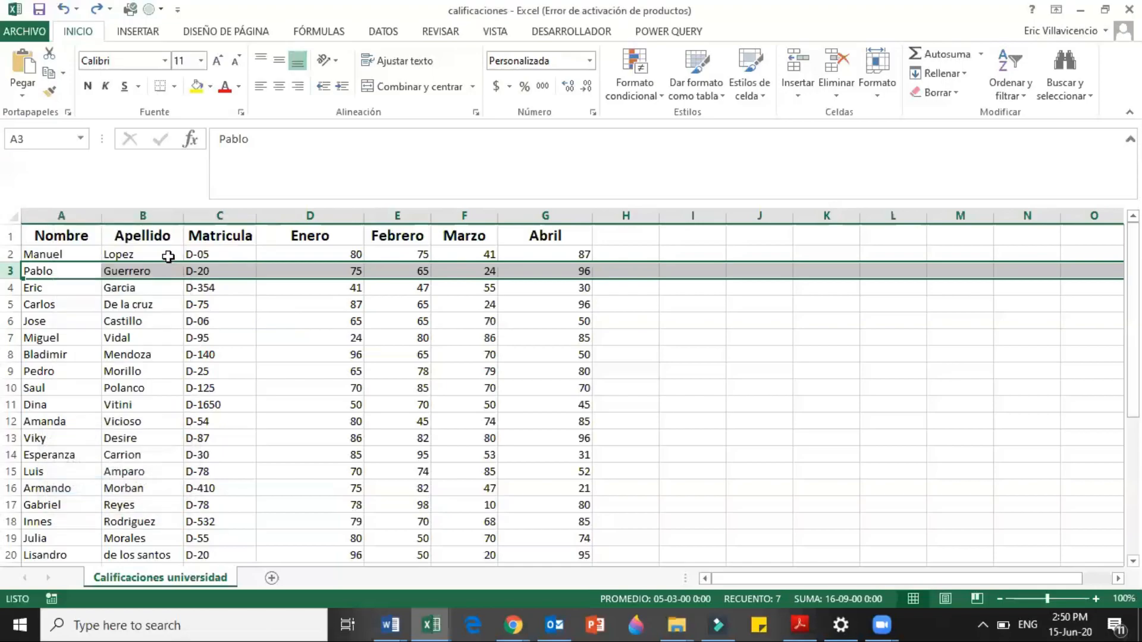
Select the entire Apellido column, open its Ancho de columna setting, and accept the existing width.
click(168, 256)
key(ctrl+space)
right_click(147, 337)
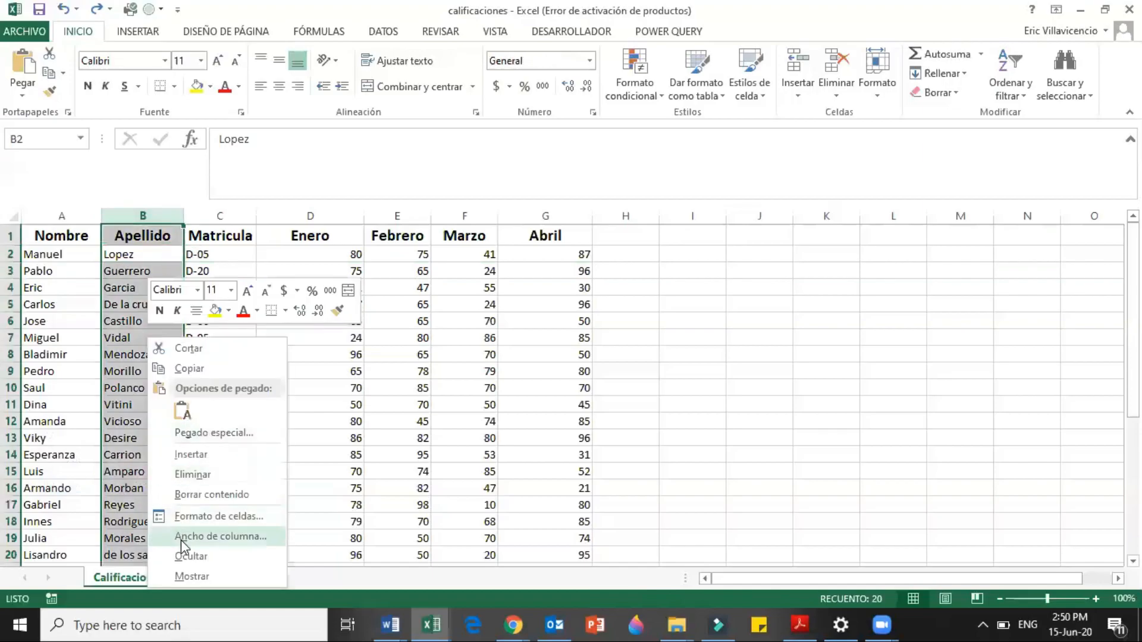
click(208, 538)
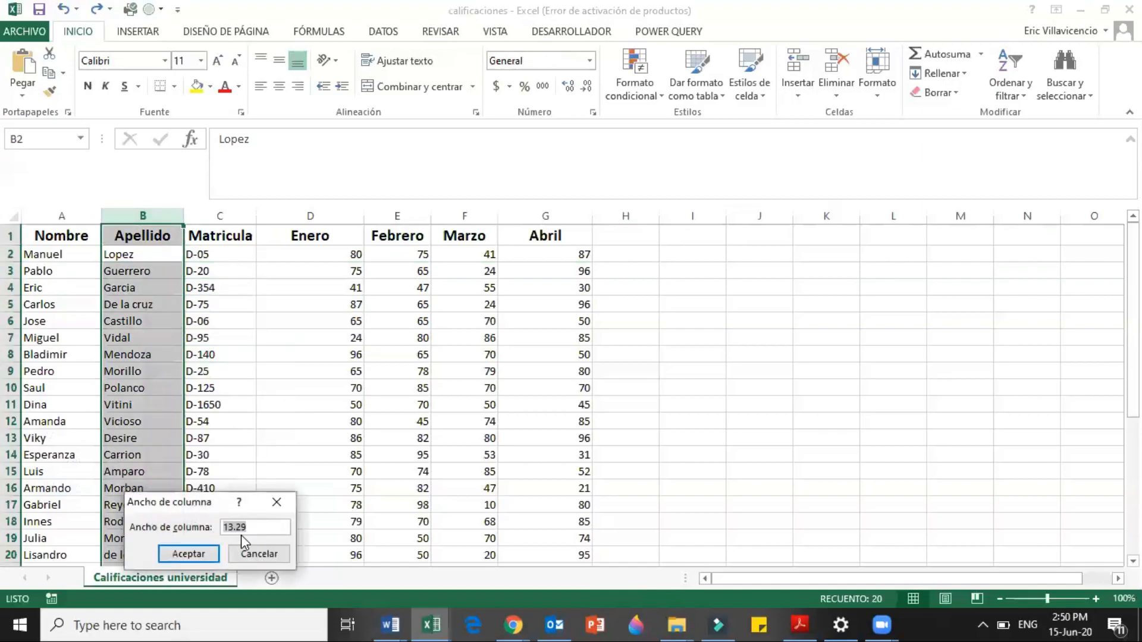
click(191, 551)
Select the entire row 5, open its Alto de fila setting, and accept the existing height.
click(11, 304)
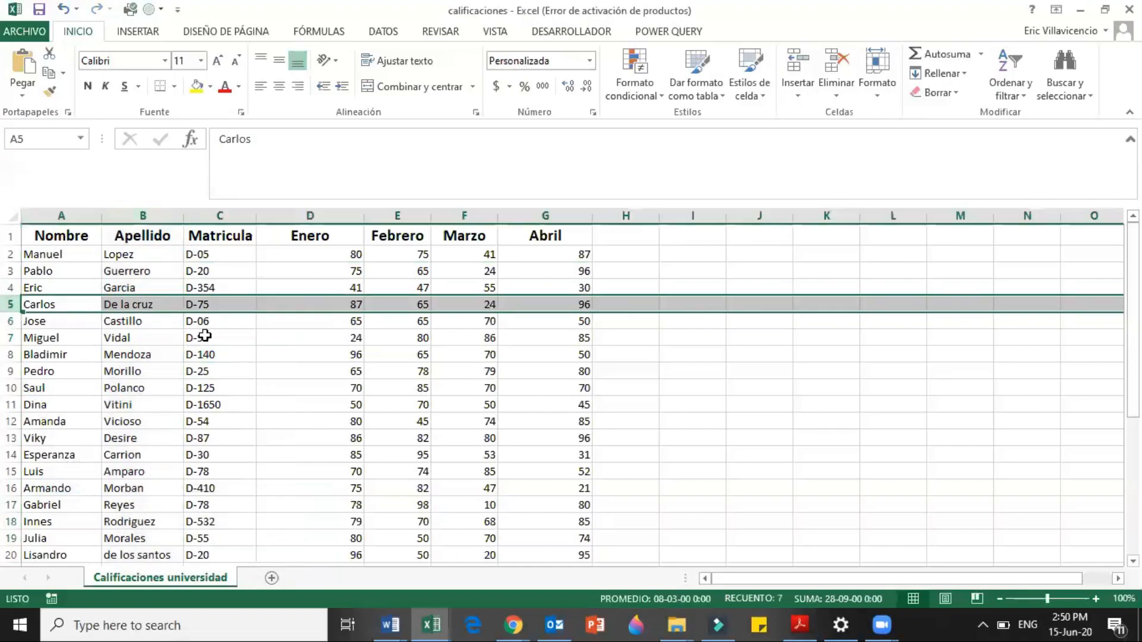
right_click(221, 305)
click(271, 506)
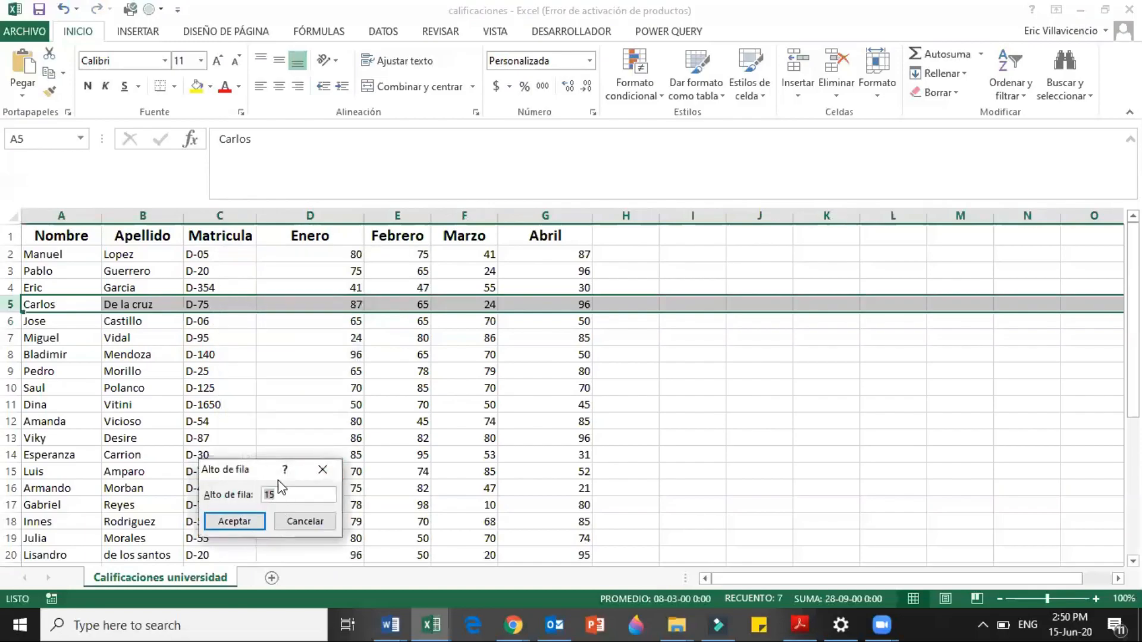
click(249, 523)
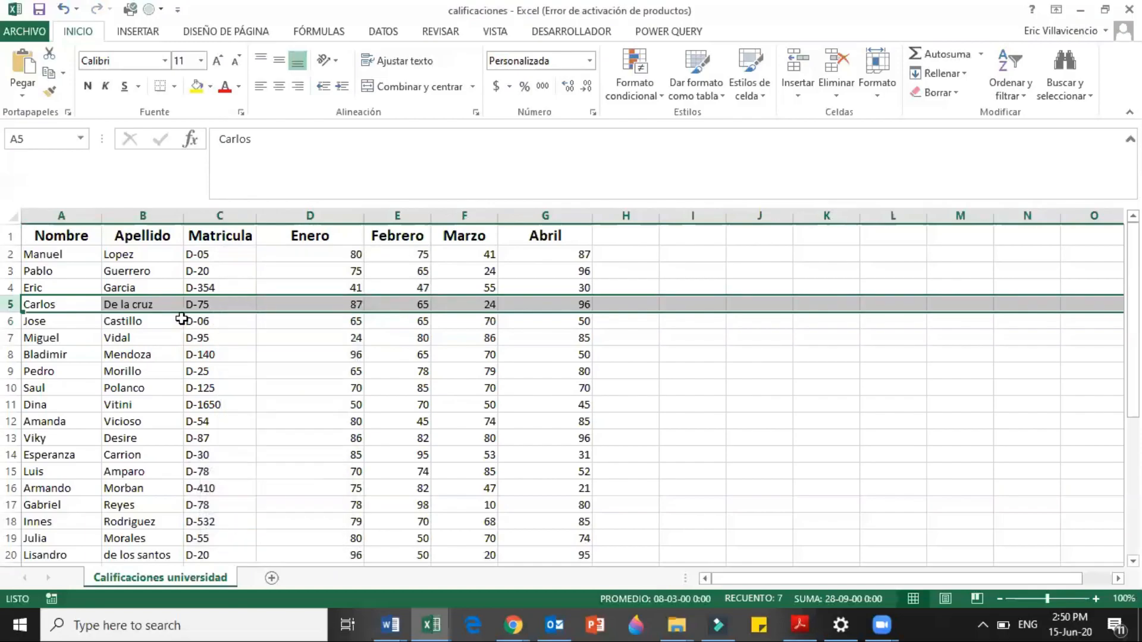
Select the range B5:E6, view the commands available for a partial cell selection, dismiss them, and select cell D8.
click(179, 320)
click(157, 302)
drag(158, 303, 419, 321)
right_click(415, 322)
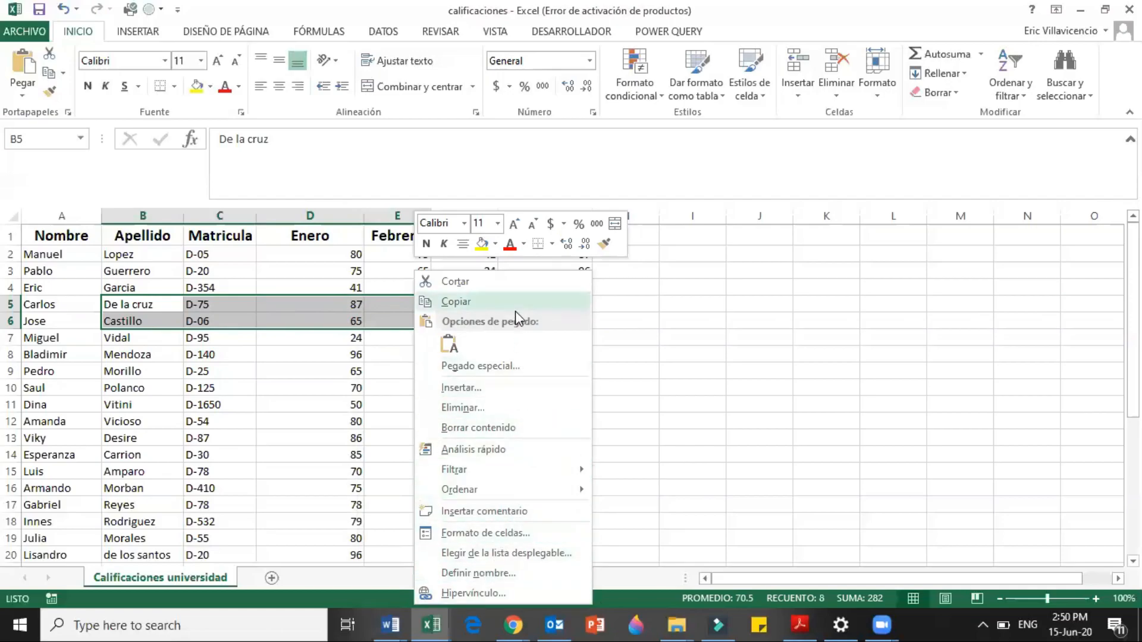
click(364, 372)
click(307, 353)
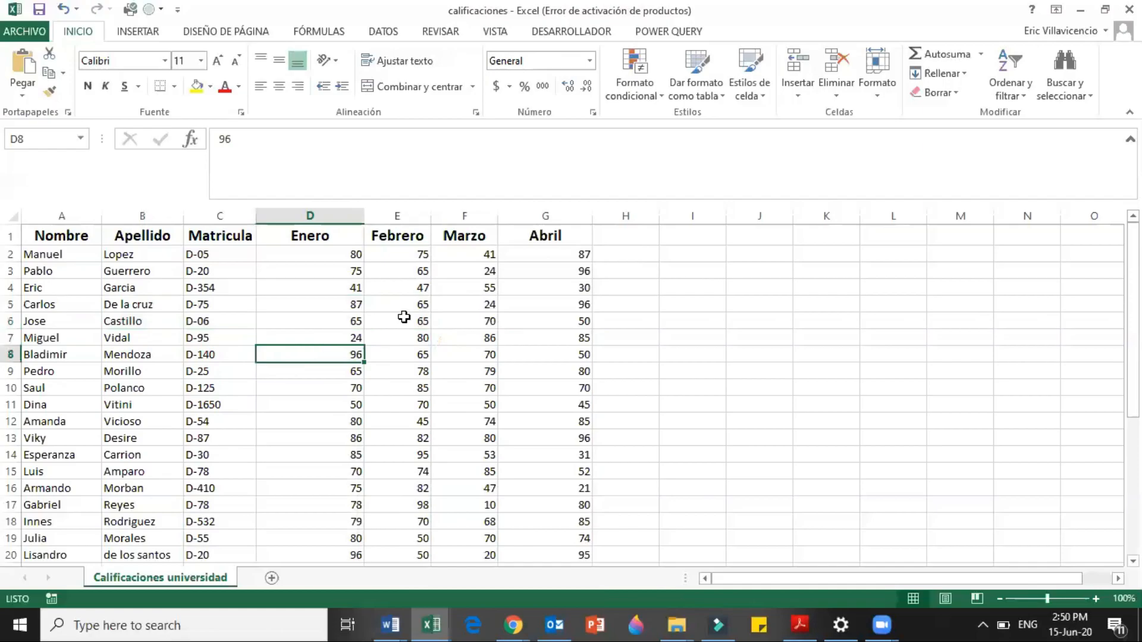